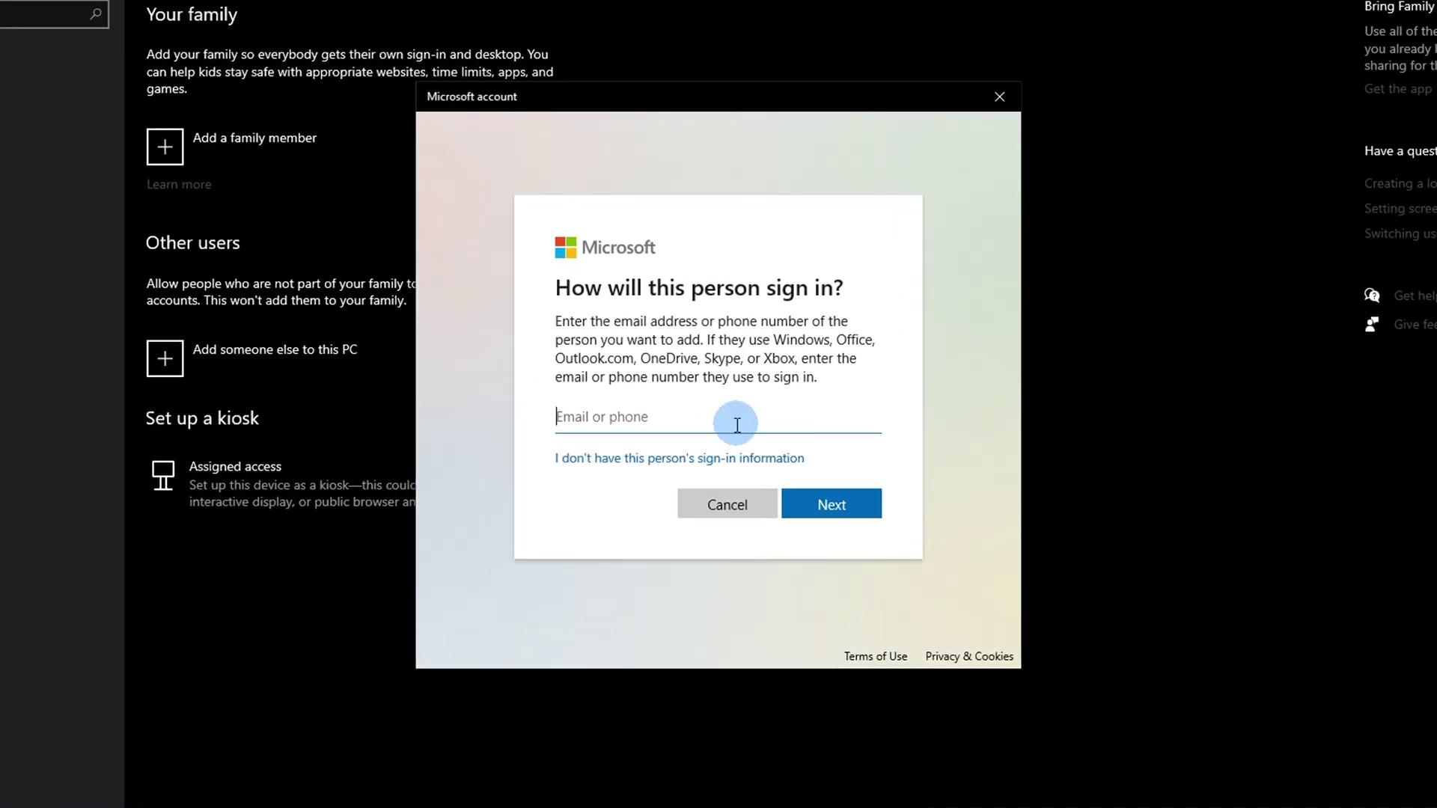
Step: Start a local account without a Microsoft account named john smith and set its password
{"action": "left_click", "coordinate": [711, 458]}
{"action": "left_click", "coordinate": [711, 372]}
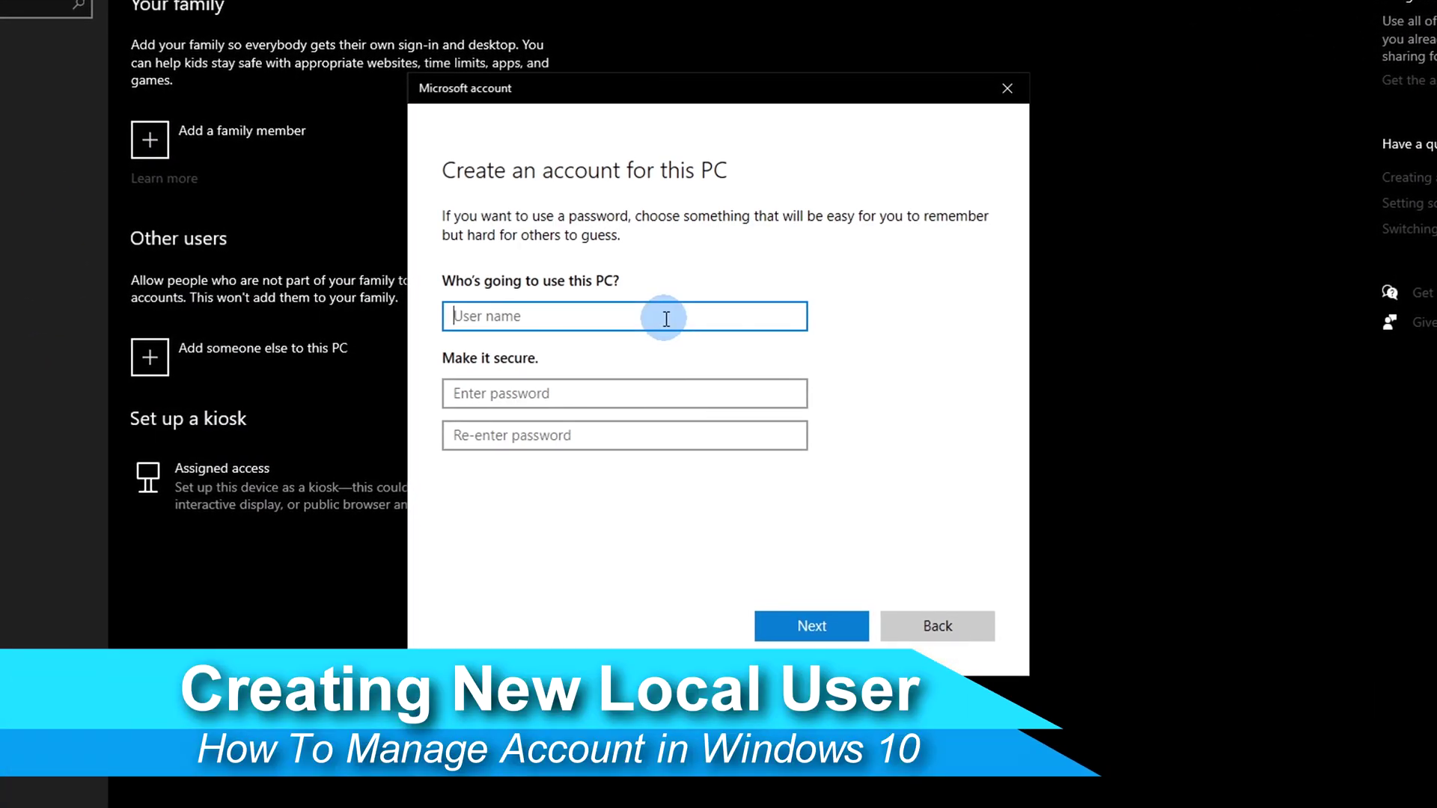
{"action": "type", "text": "john smith"}
{"action": "left_click", "coordinate": [594, 395]}
{"action": "type", "text": "123"}
{"action": "key", "text": "Tab"}
{"action": "type", "text": "123"}
{"action": "scroll", "coordinate": [594, 449], "scroll_direction": "down", "scroll_amount": 2}
Step: Choose and answer the first pet's name and birth city security questions
{"action": "left_click", "coordinate": [588, 375]}
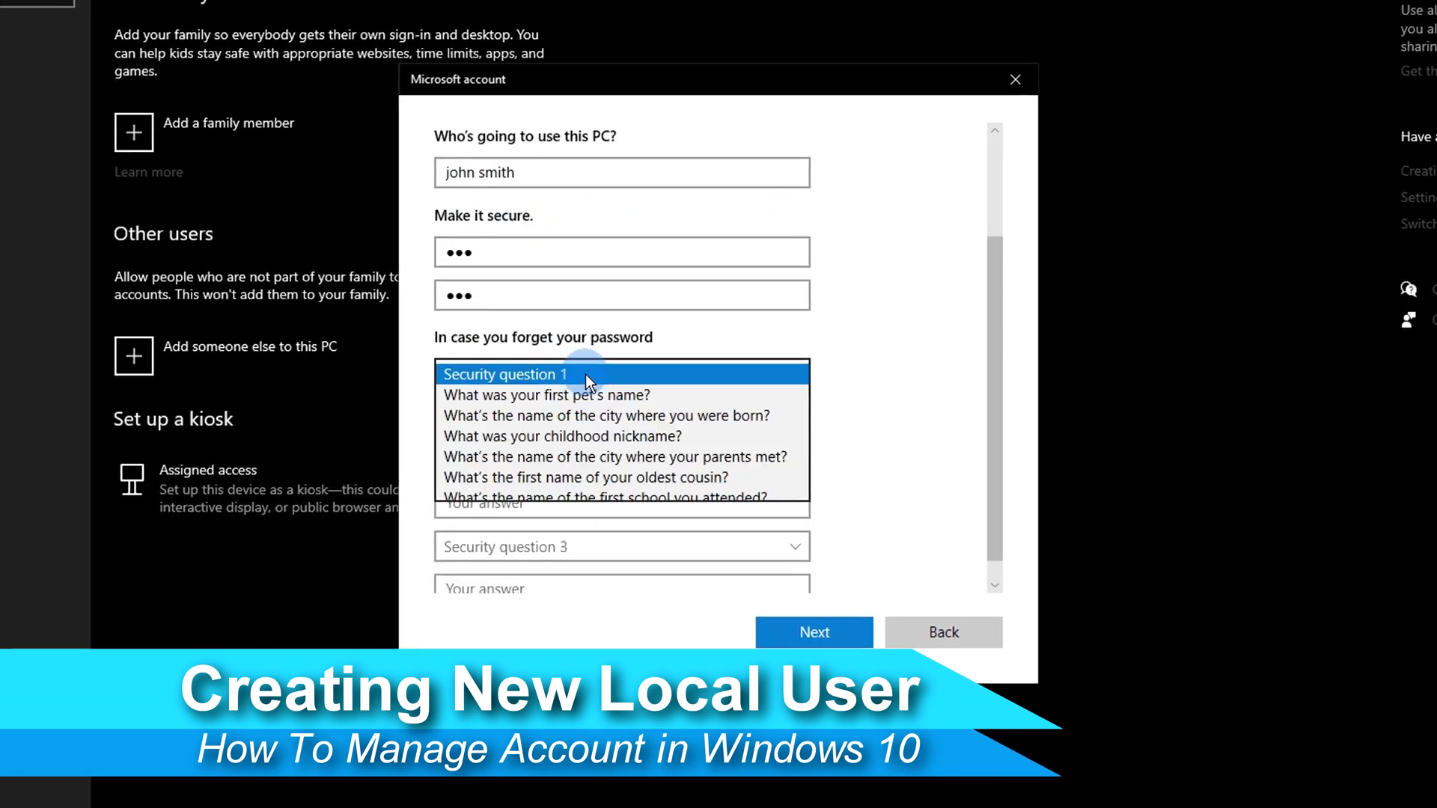
{"action": "left_click", "coordinate": [585, 394]}
{"action": "left_click", "coordinate": [571, 417]}
{"action": "type", "text": "dog"}
{"action": "key", "text": "Tab"}
{"action": "left_click", "coordinate": [569, 462]}
{"action": "left_click", "coordinate": [561, 497]}
{"action": "left_click", "coordinate": [553, 506]}
{"action": "type", "text": "New "}
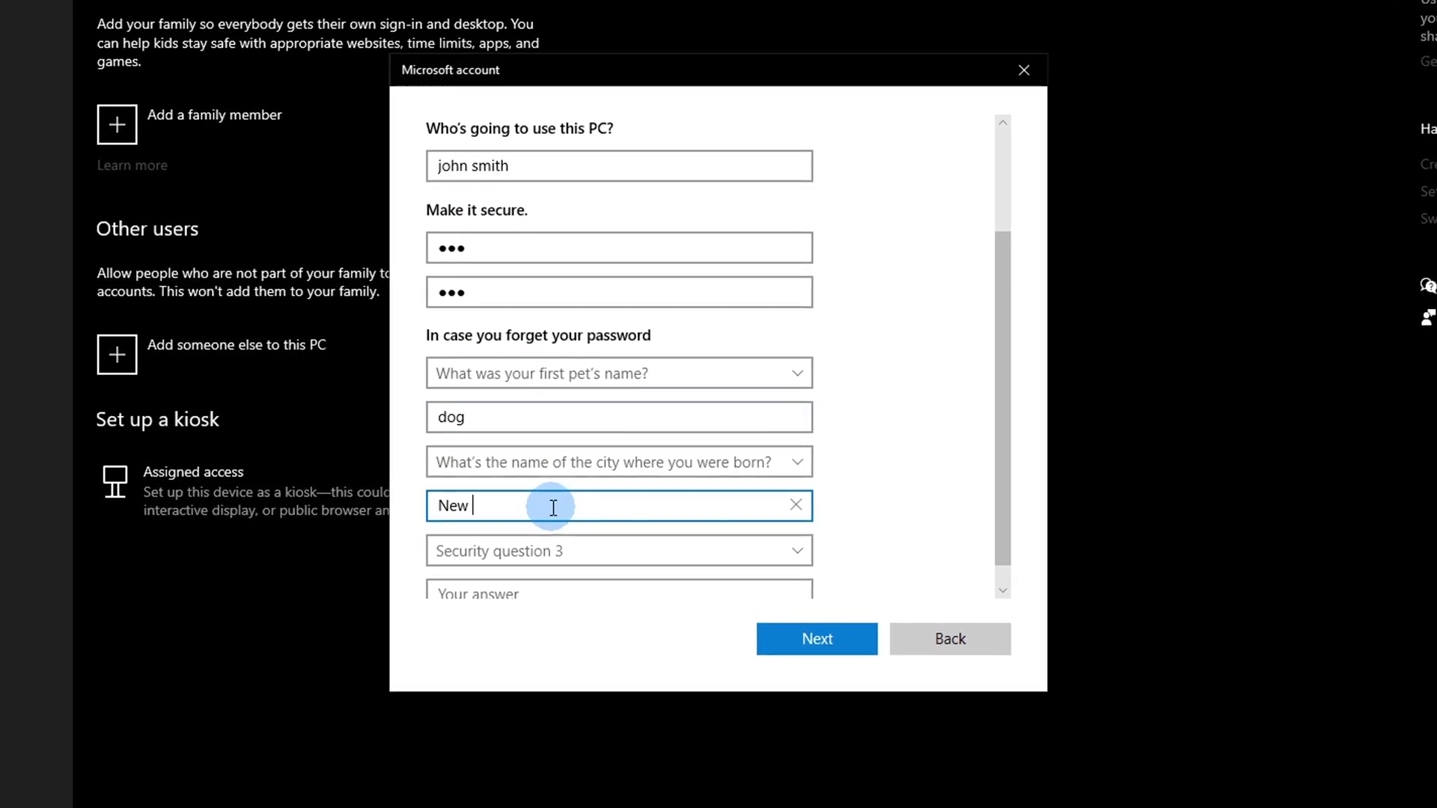
{"action": "type", "text": "York"}
Step: Choose and answer the childhood nickname question, then finish creating john smith
{"action": "left_click", "coordinate": [550, 530]}
{"action": "left_click", "coordinate": [555, 569]}
{"action": "left_click", "coordinate": [555, 577]}
{"action": "type", "text": "John"}
{"action": "left_click", "coordinate": [820, 637]}
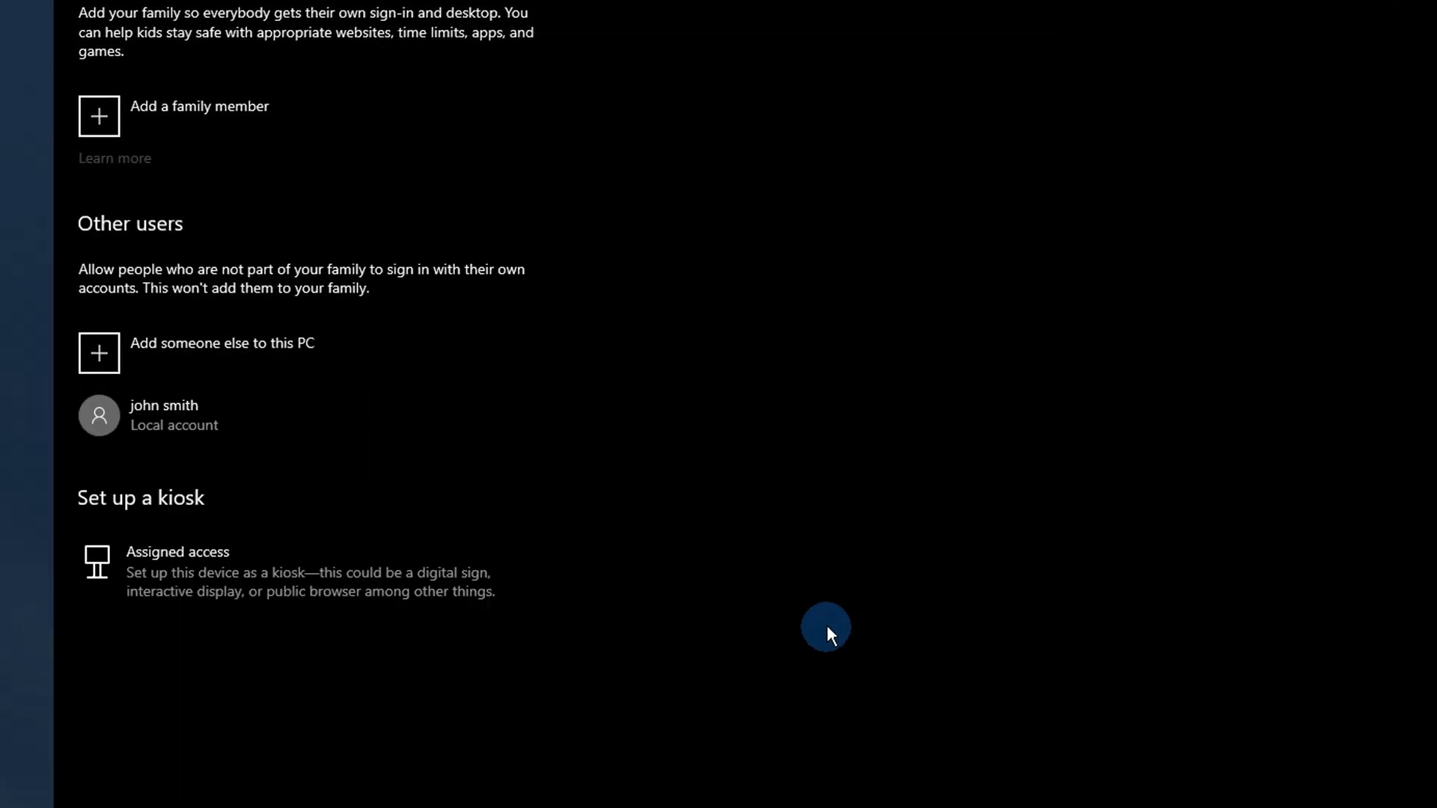
Step: Begin adding another user to this PC without a Microsoft account
{"action": "left_click", "coordinate": [167, 360]}
{"action": "left_click", "coordinate": [593, 466]}
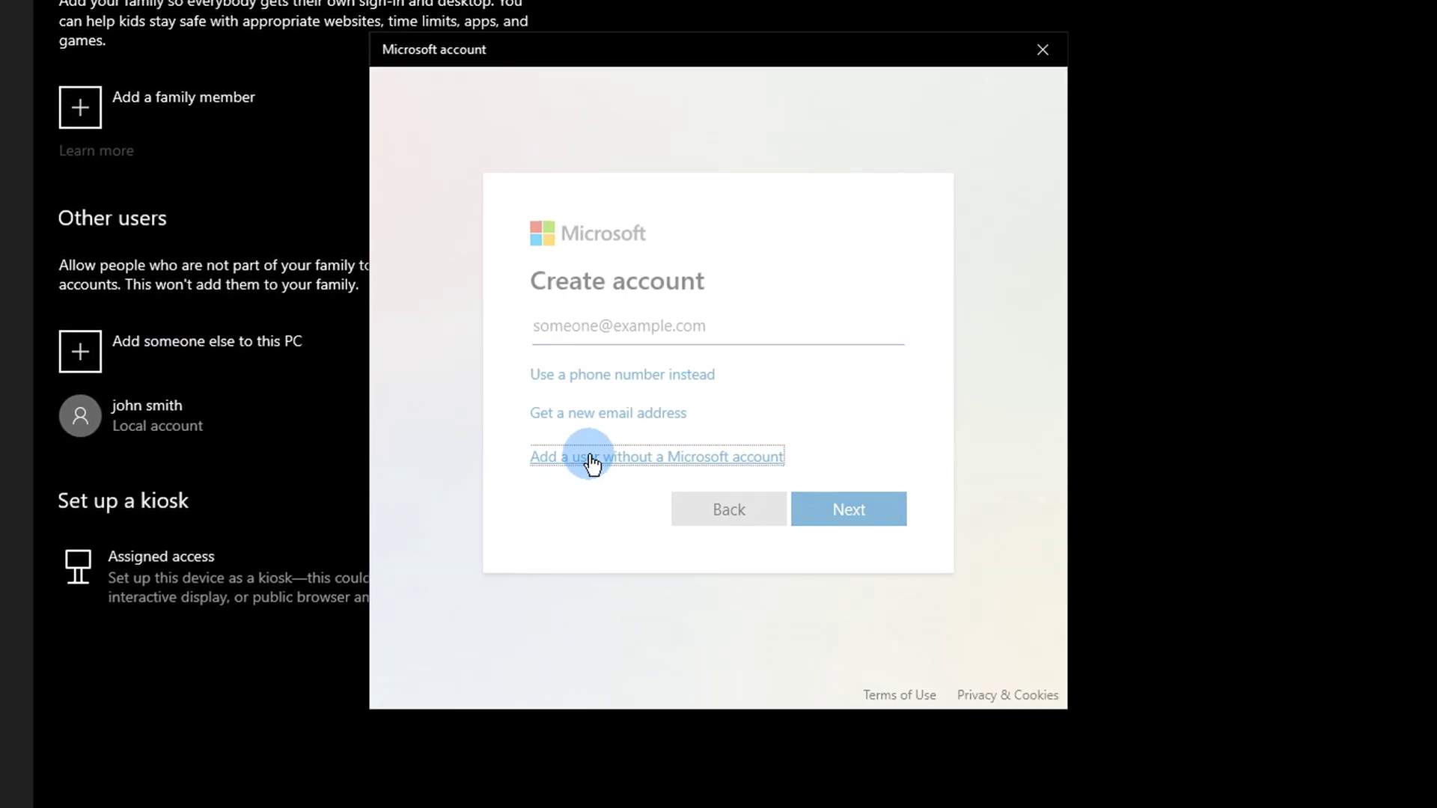
{"action": "left_click", "coordinate": [593, 461]}
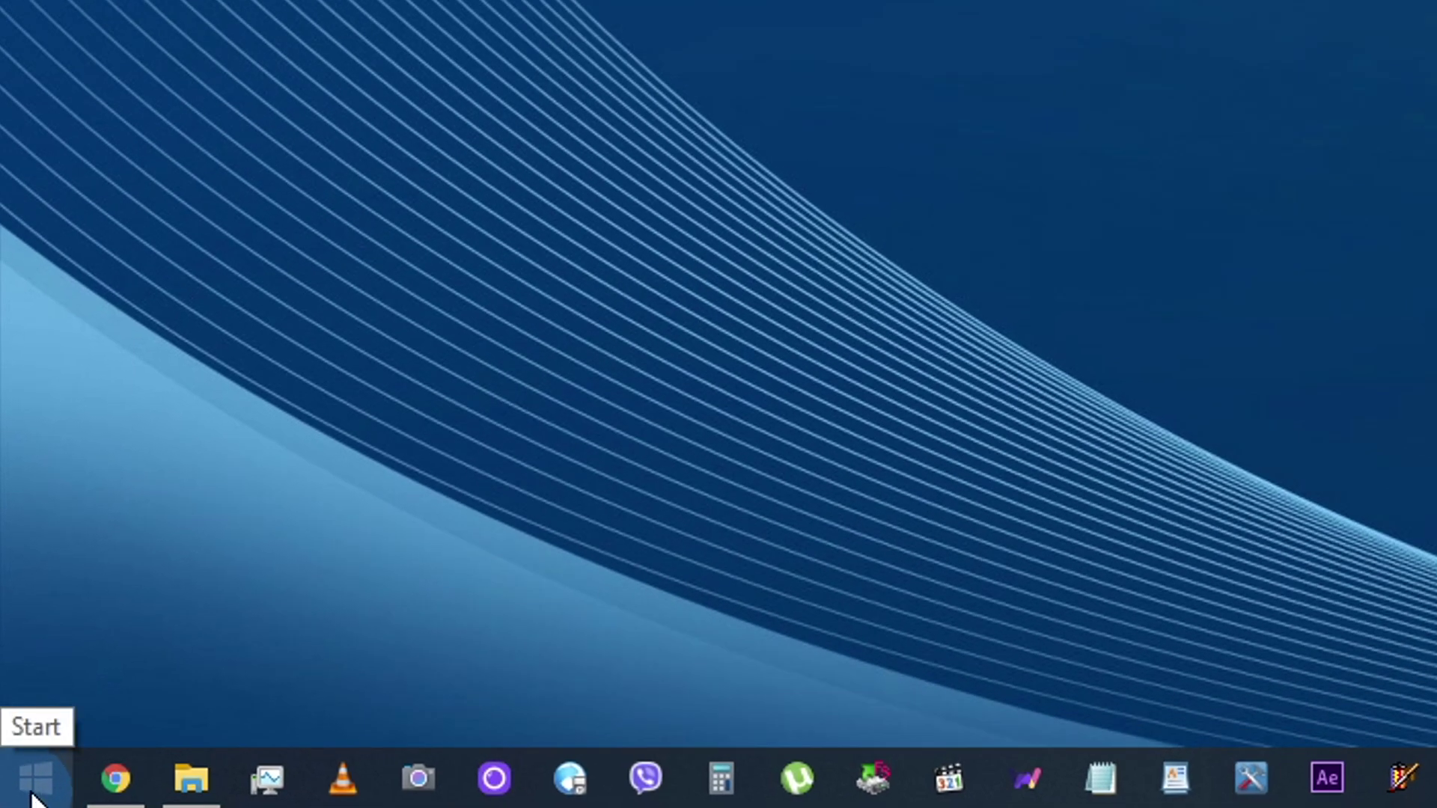
Step: Open Settings > Accounts > Family & other users, showing Team member 1, 2 and john smith
{"action": "left_click", "coordinate": [36, 778]}
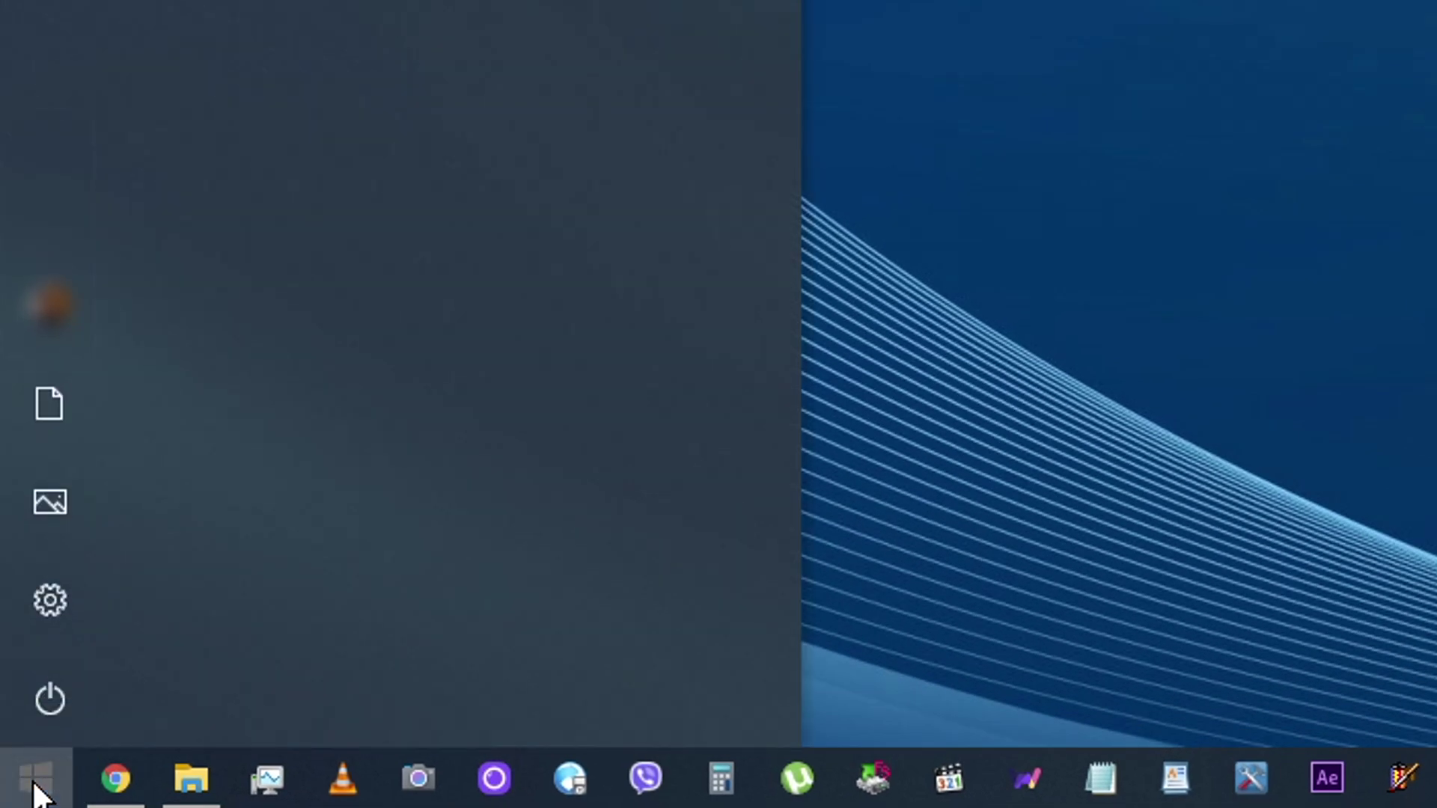
{"action": "mouse_move", "coordinate": [46, 600]}
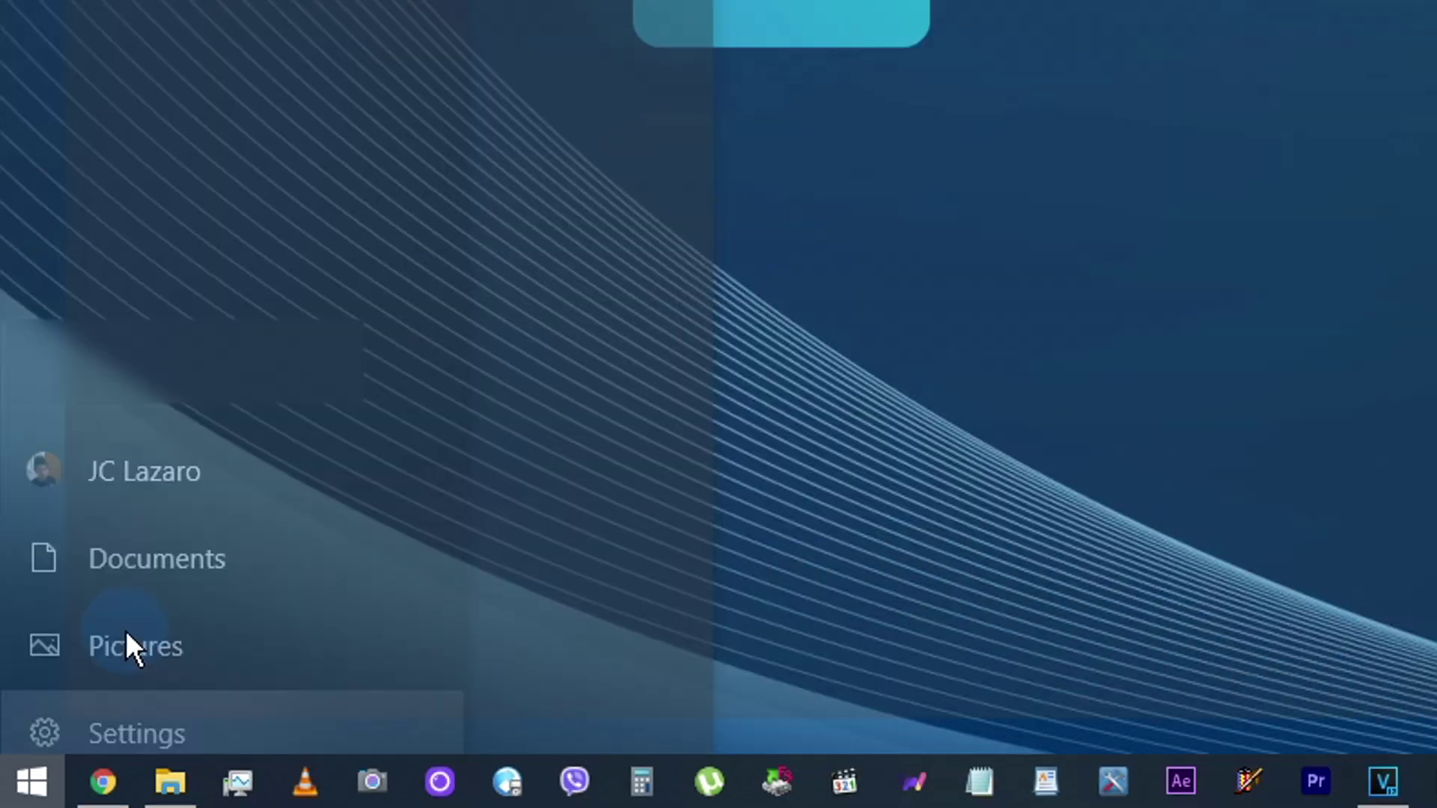
{"action": "left_click", "coordinate": [112, 730]}
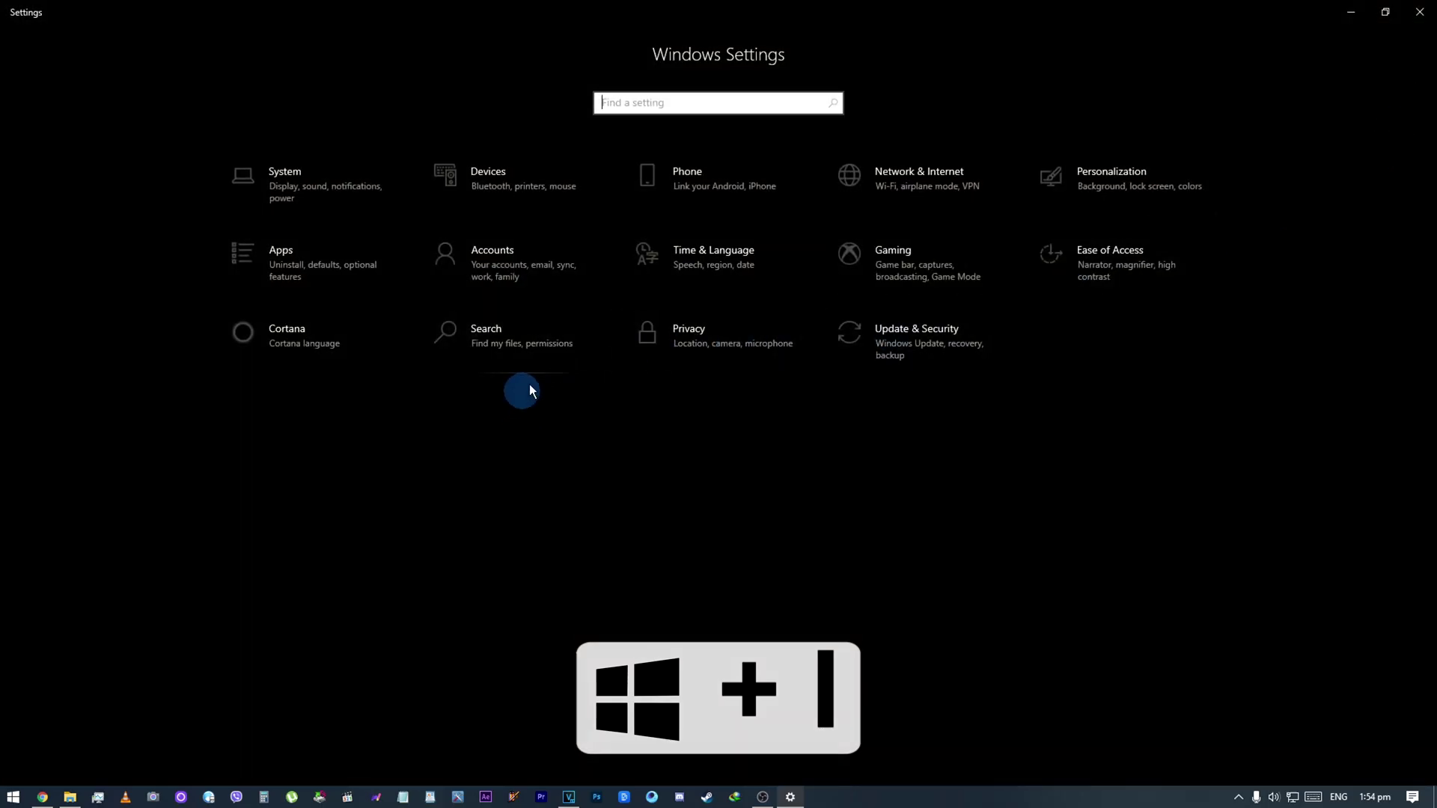
{"action": "left_click", "coordinate": [500, 273]}
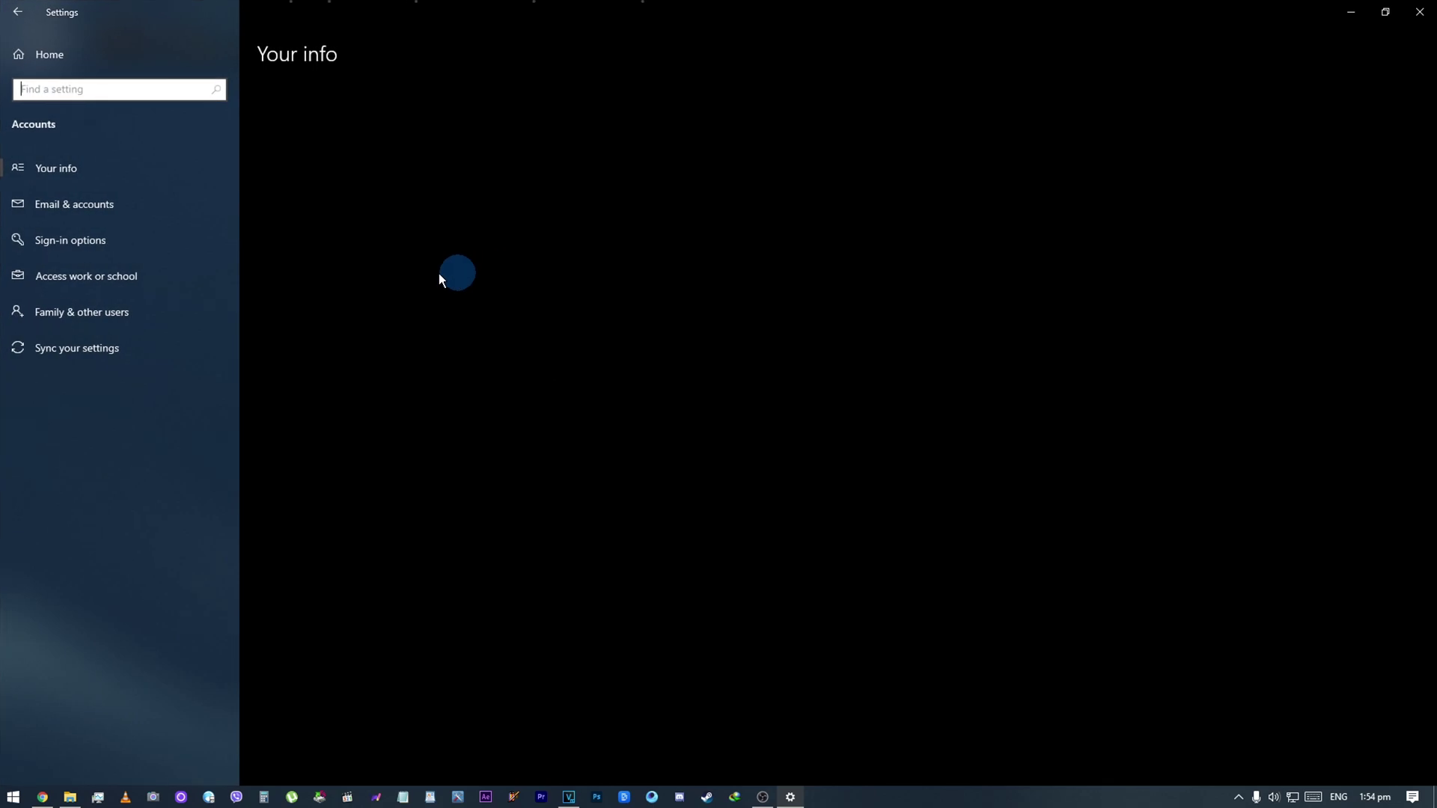
{"action": "left_click", "coordinate": [167, 303]}
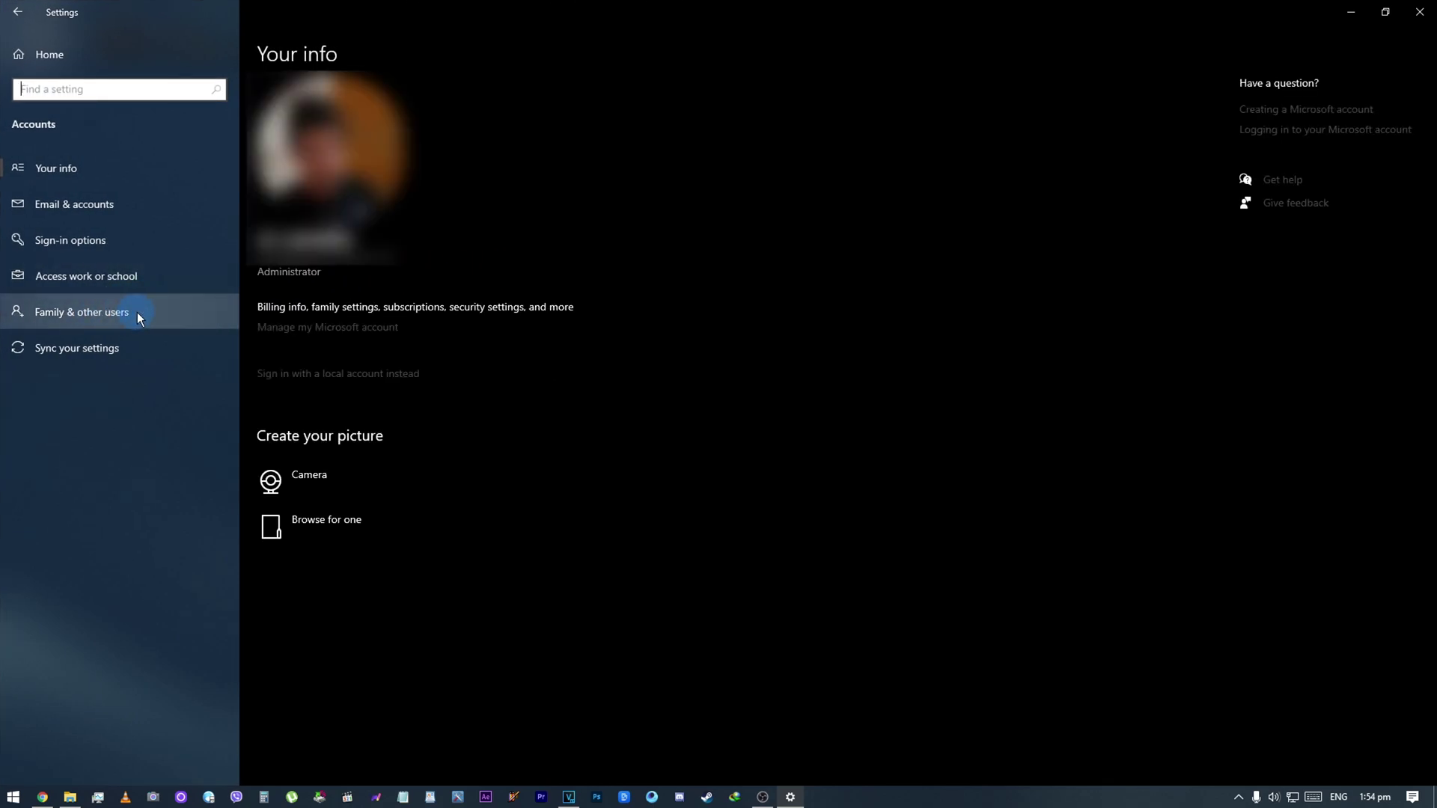
{"action": "left_click", "coordinate": [137, 313]}
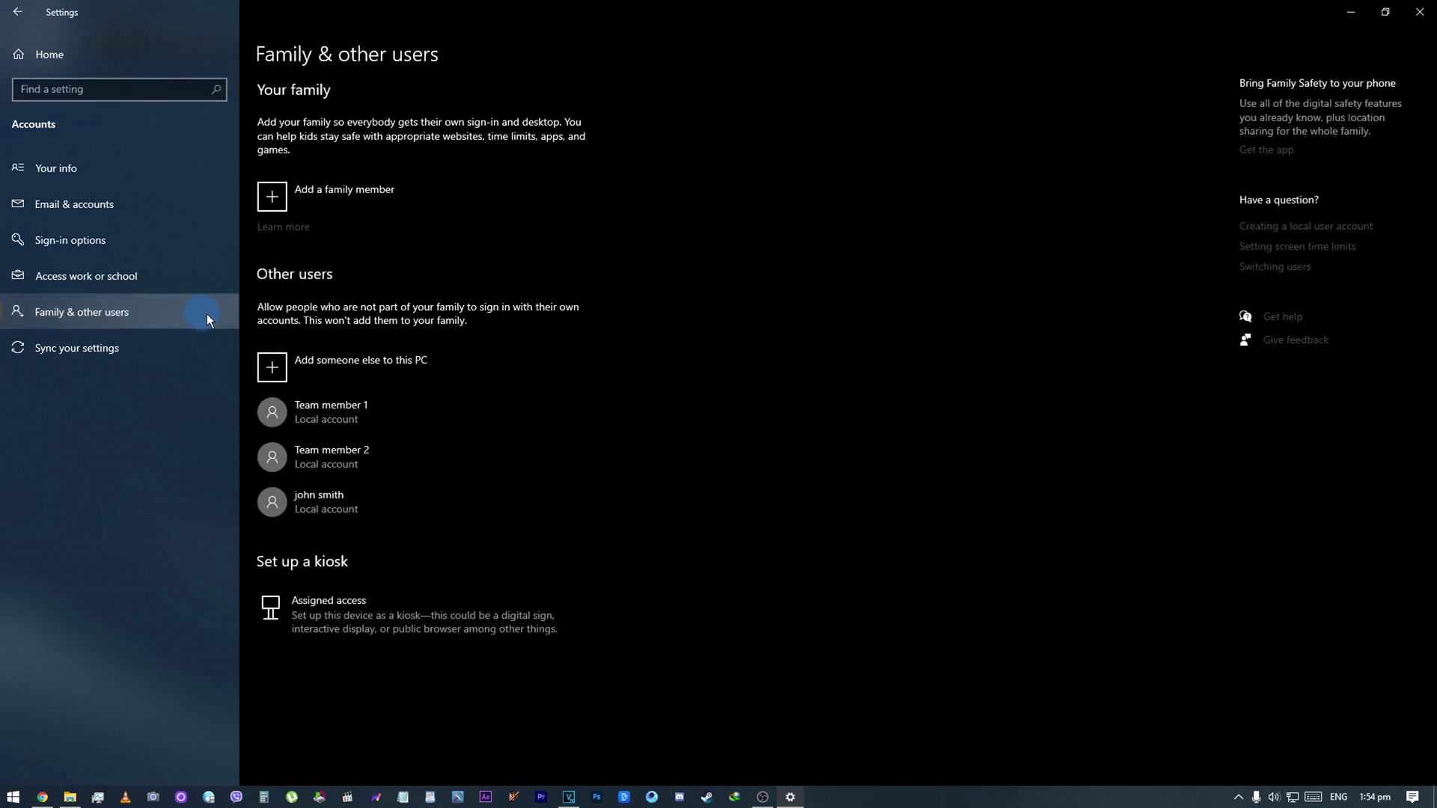
{"action": "left_click", "coordinate": [352, 451]}
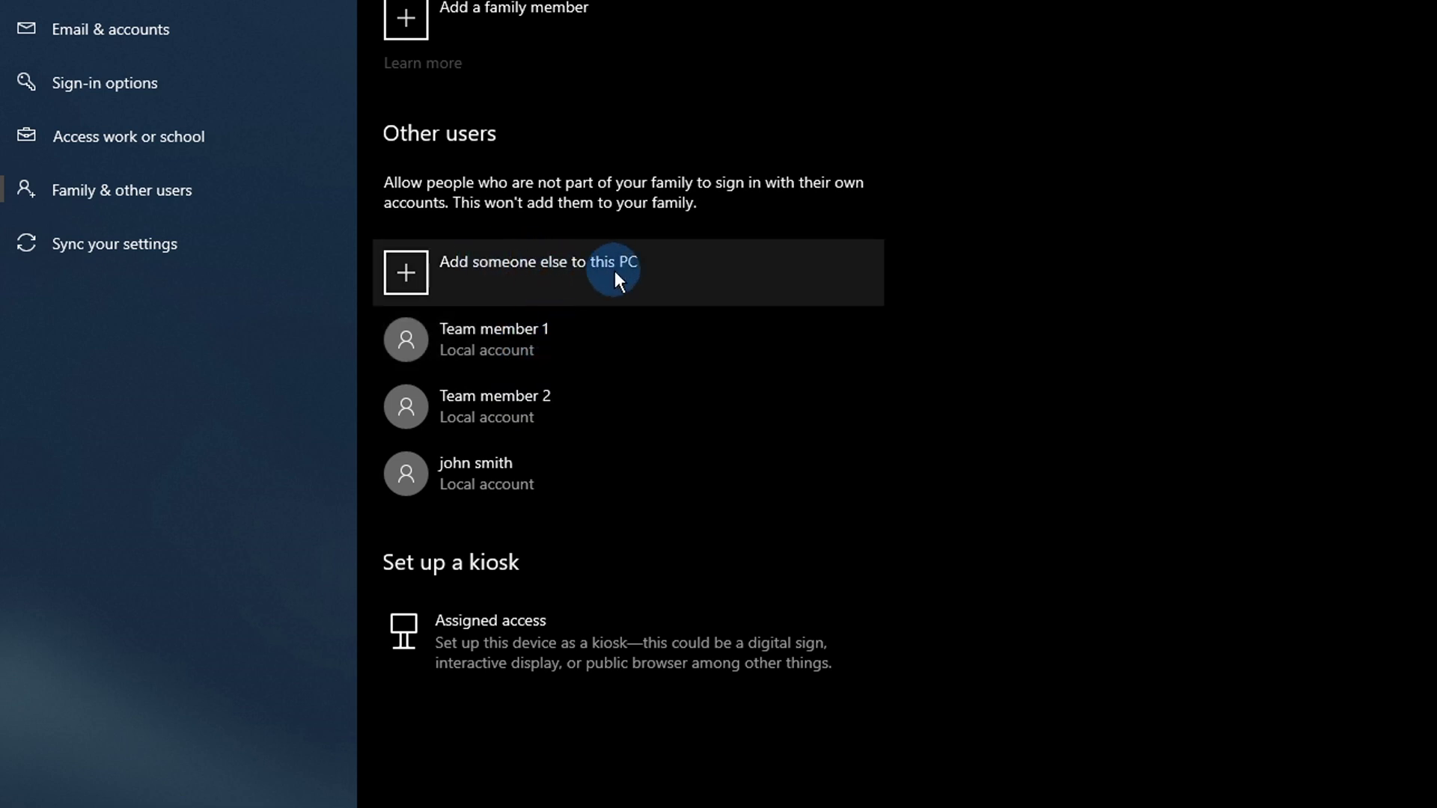
Step: Open the form for a new local user without a Microsoft account and select the name field
{"action": "left_click", "coordinate": [580, 268]}
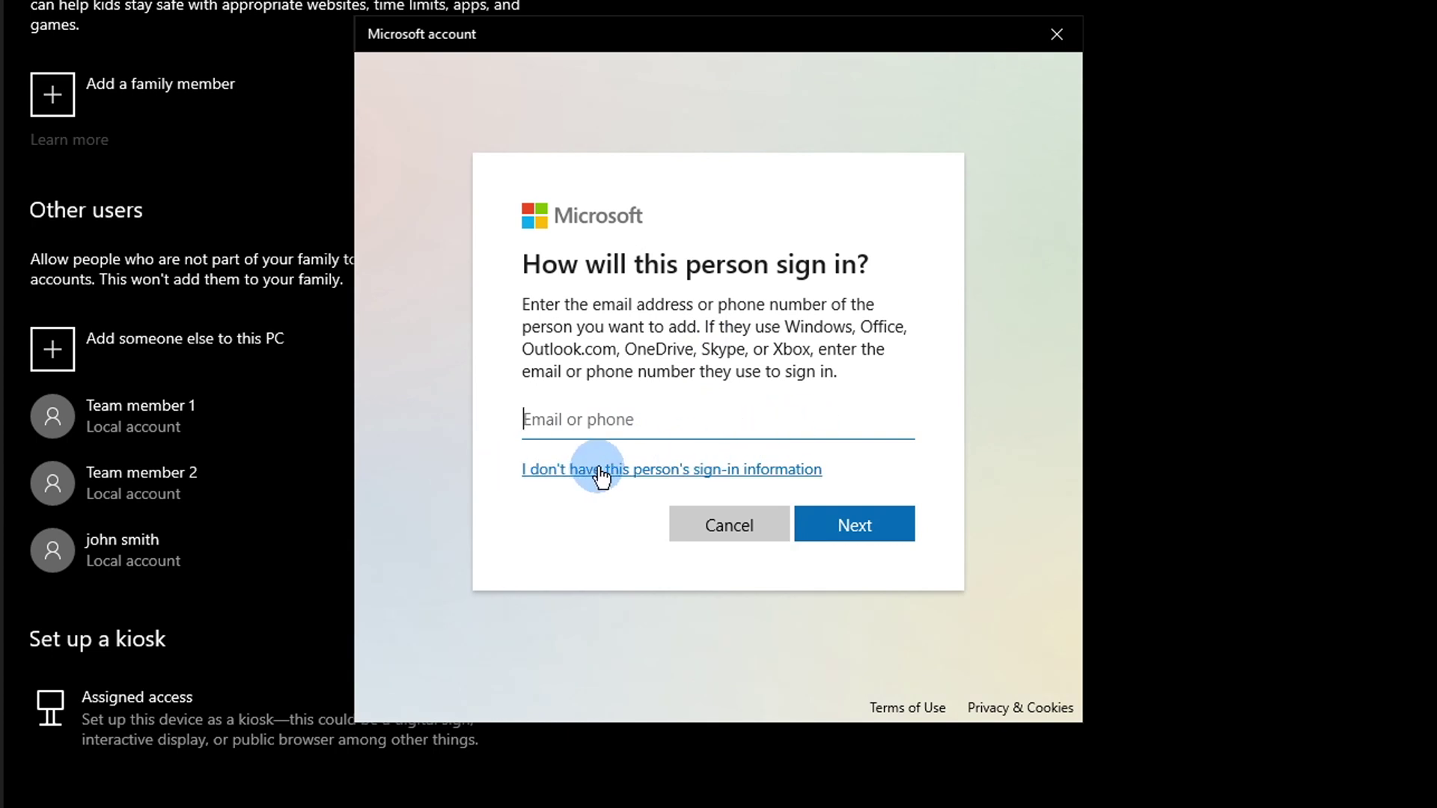
{"action": "left_click", "coordinate": [657, 468]}
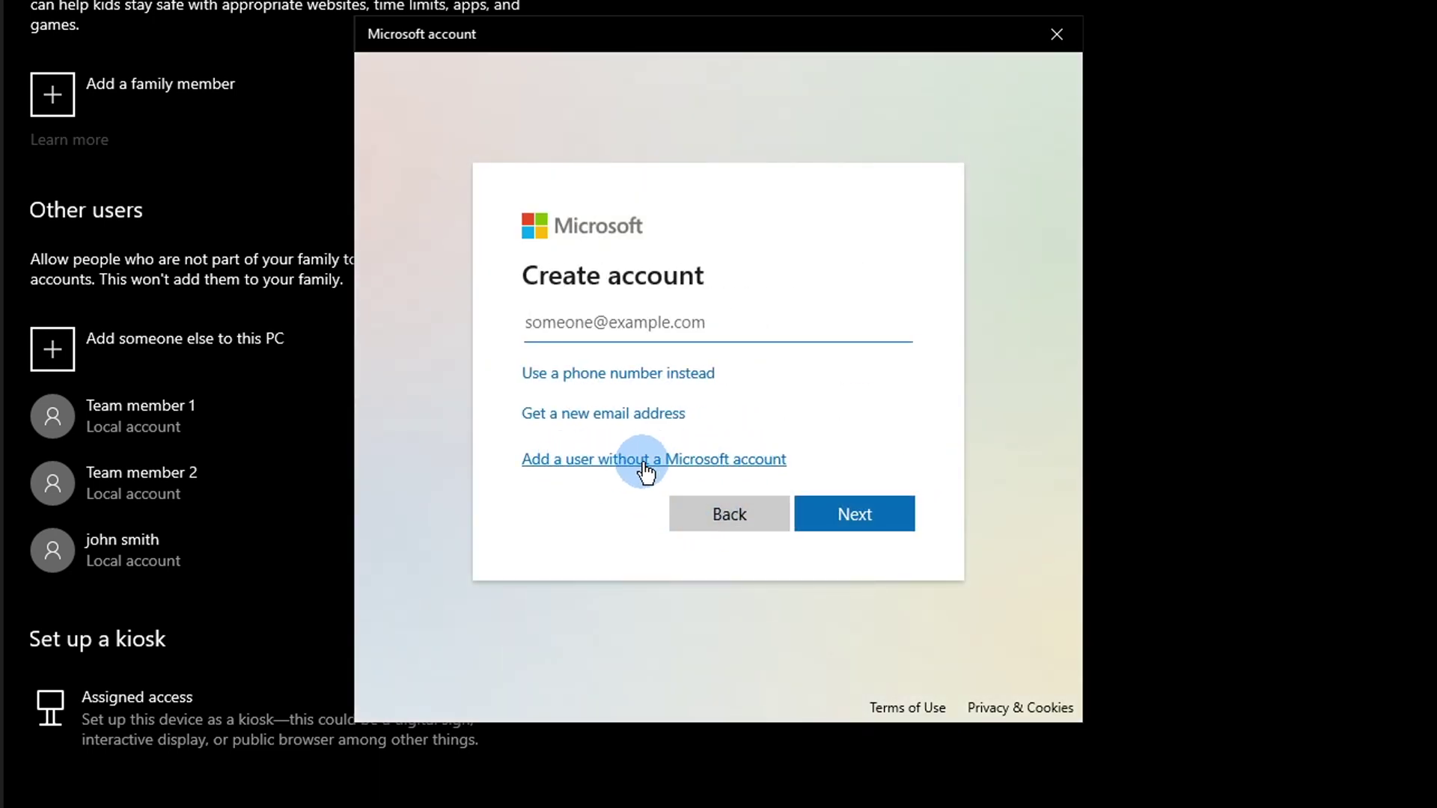
{"action": "left_click", "coordinate": [644, 463]}
{"action": "left_click", "coordinate": [649, 293]}
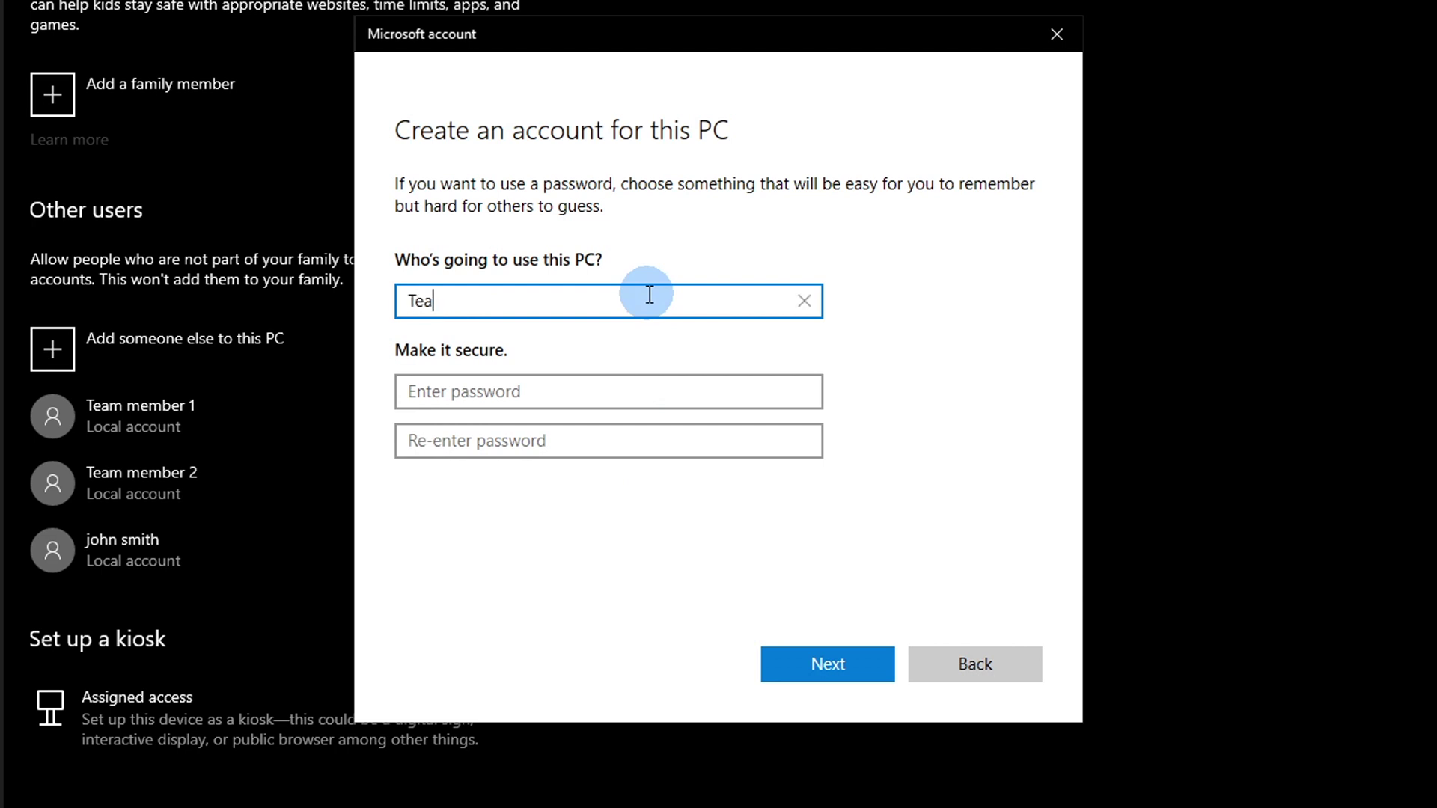
Step: Create local account Team member 3 with a password and three answered security questions
{"action": "key", "text": "Tab"}
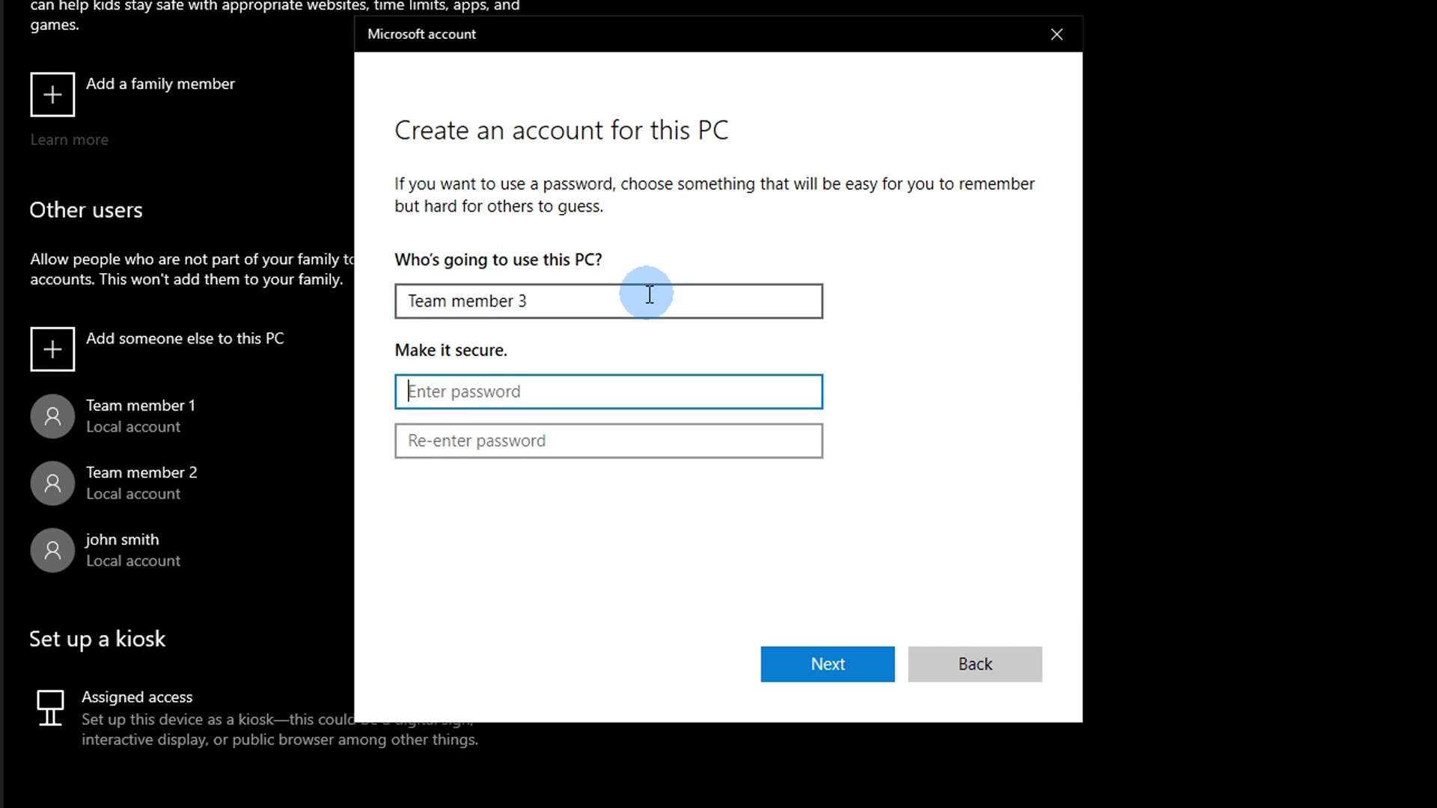
{"action": "type", "text": "123"}
{"action": "key", "text": "Tab"}
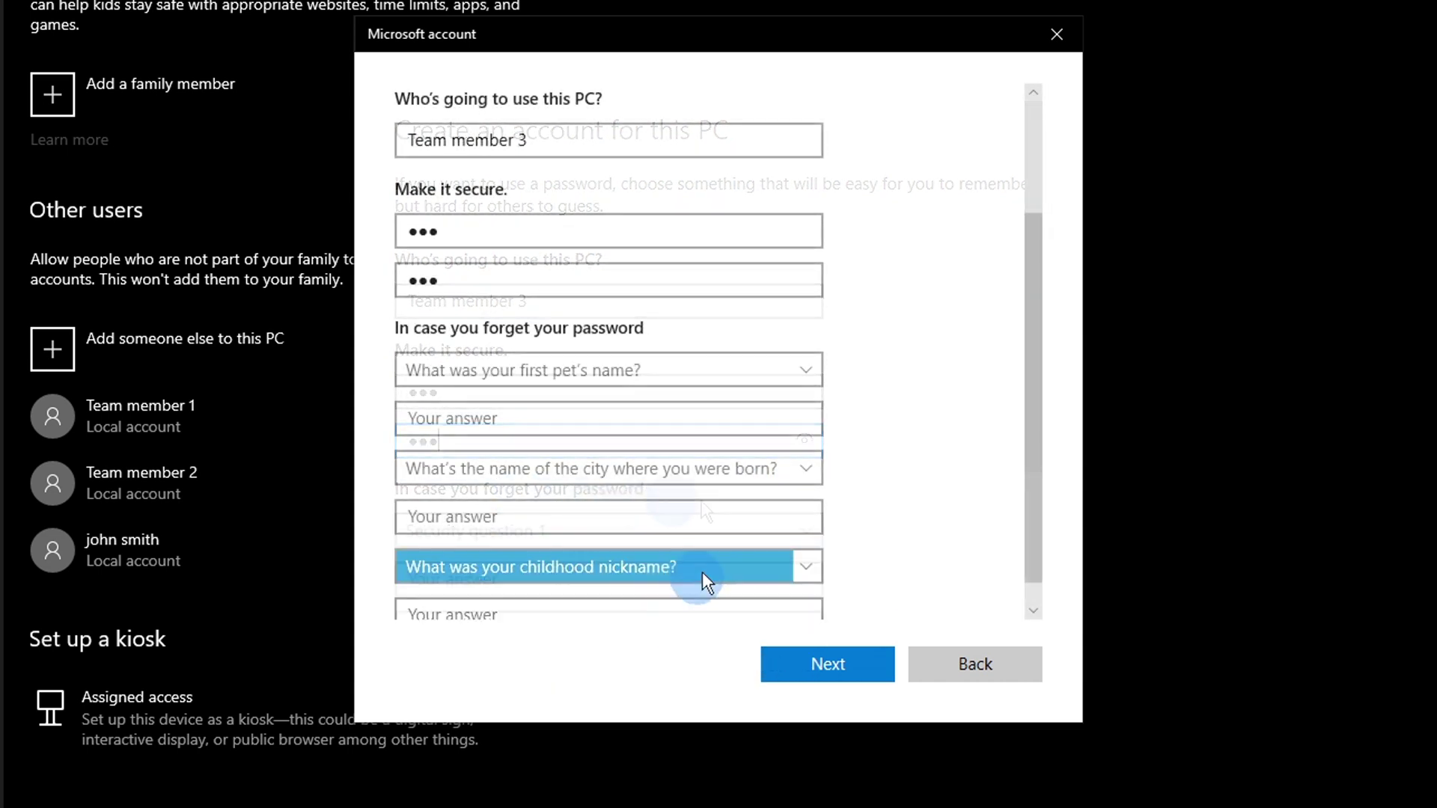
{"action": "left_click", "coordinate": [702, 572]}
{"action": "left_click", "coordinate": [632, 395]}
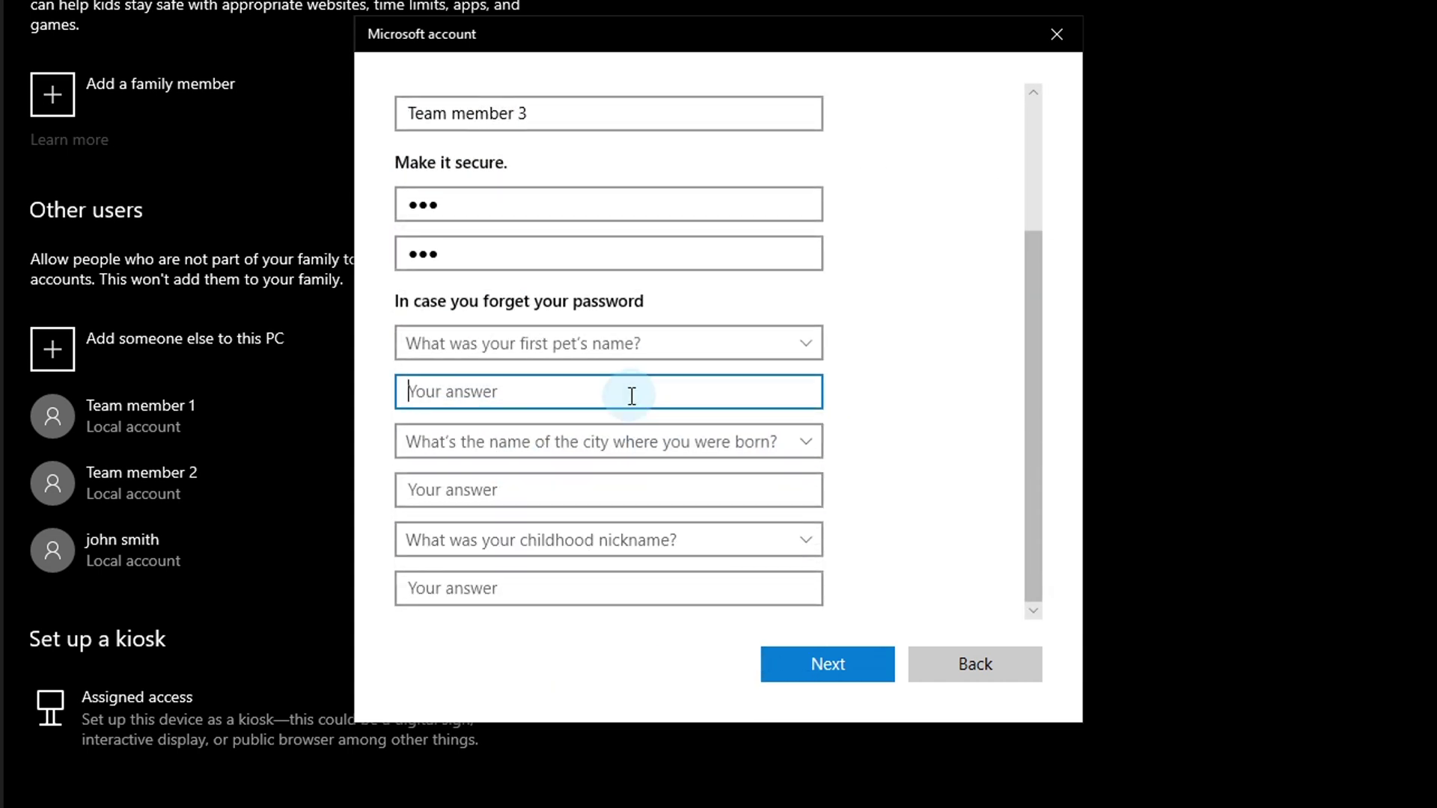
{"action": "type", "text": "bull dog"}
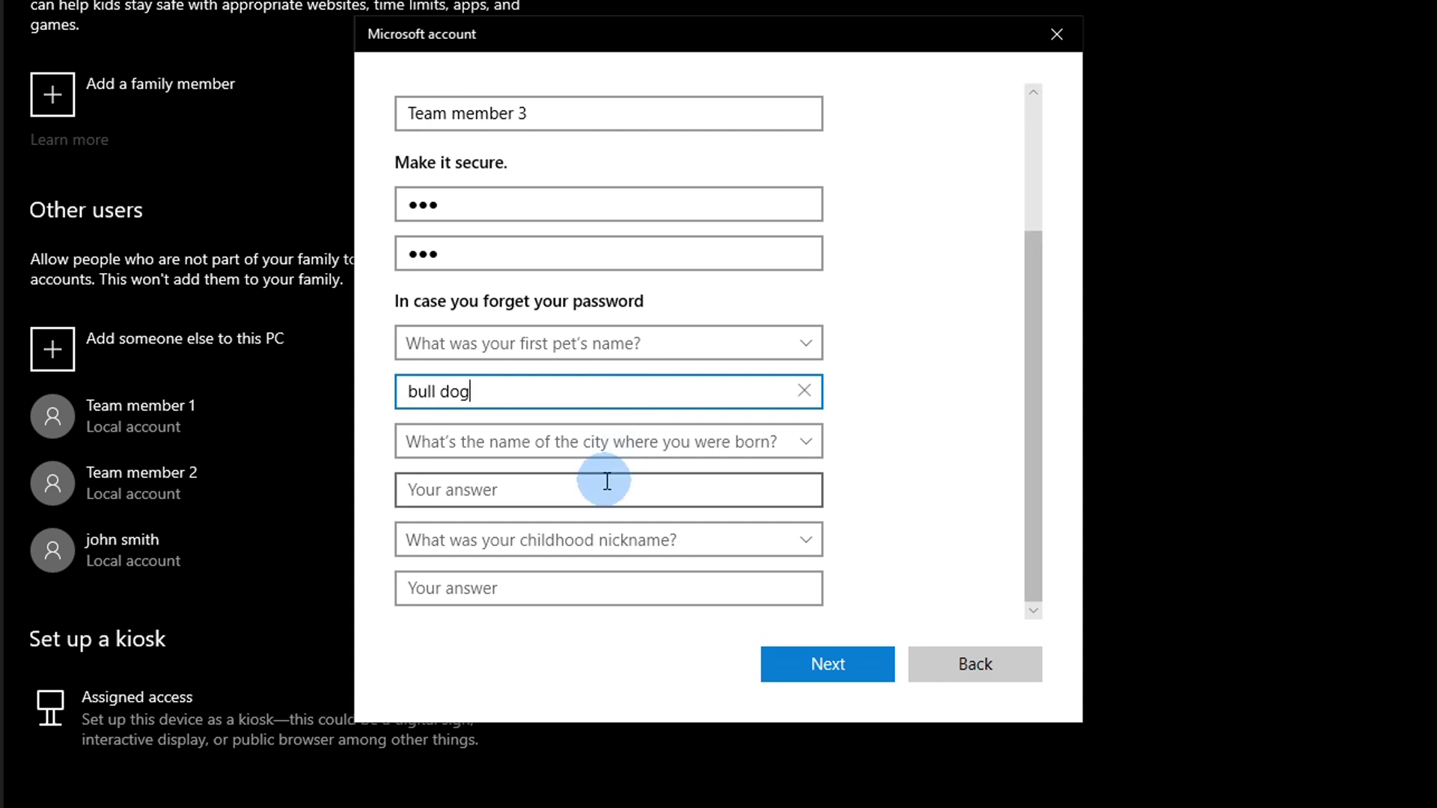
{"action": "left_click", "coordinate": [607, 485]}
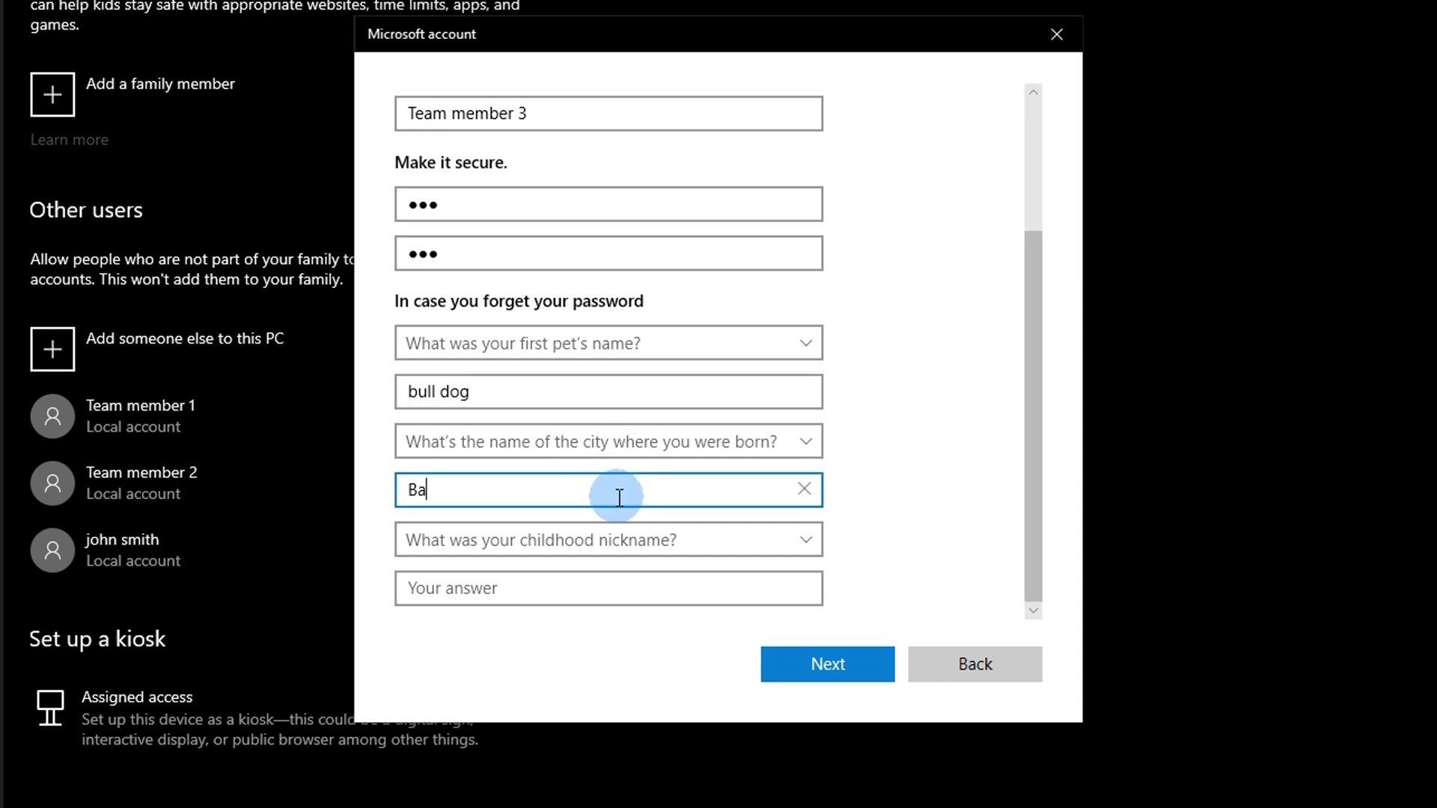
{"action": "left_click", "coordinate": [624, 580]}
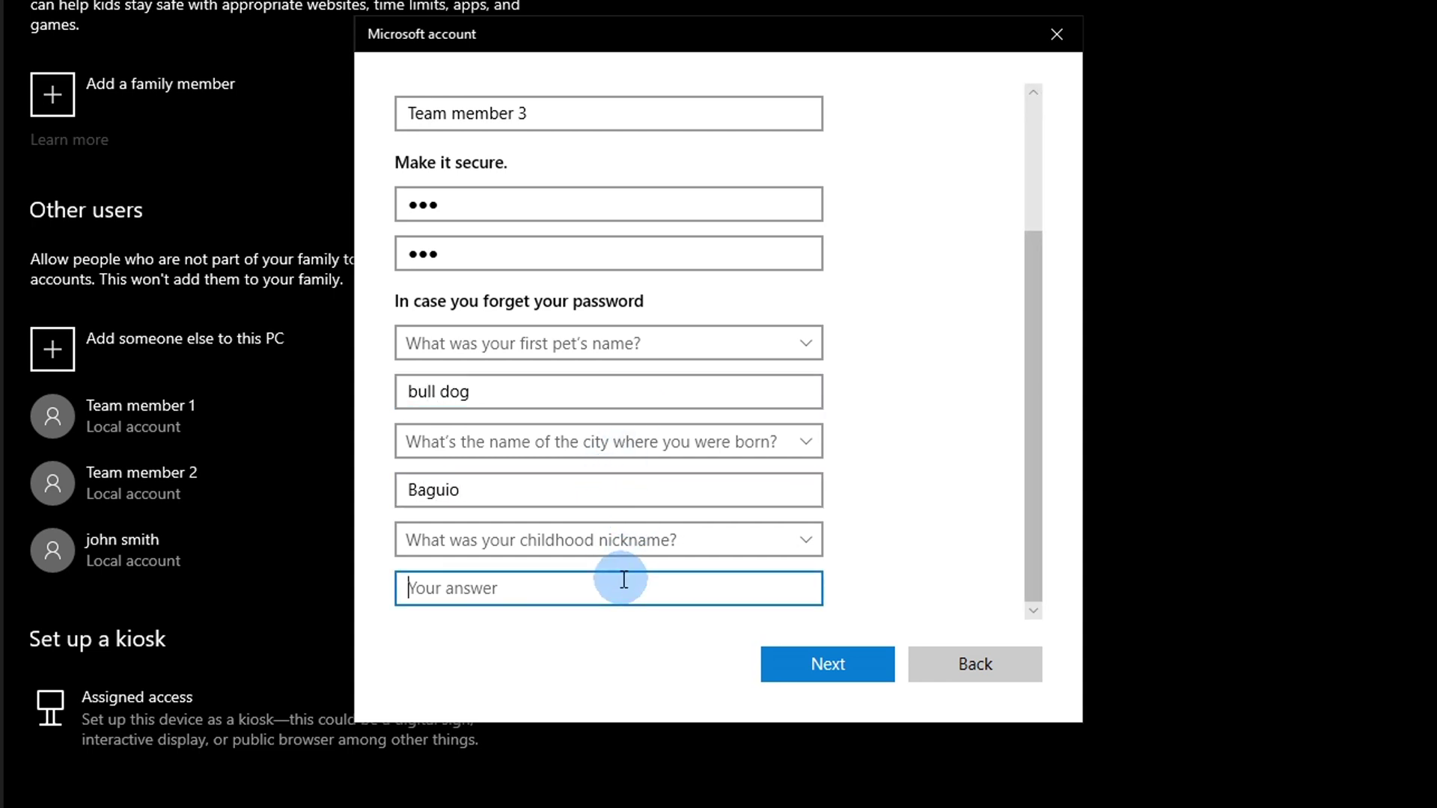
{"action": "type", "text": "TM"}
{"action": "left_click", "coordinate": [793, 665]}
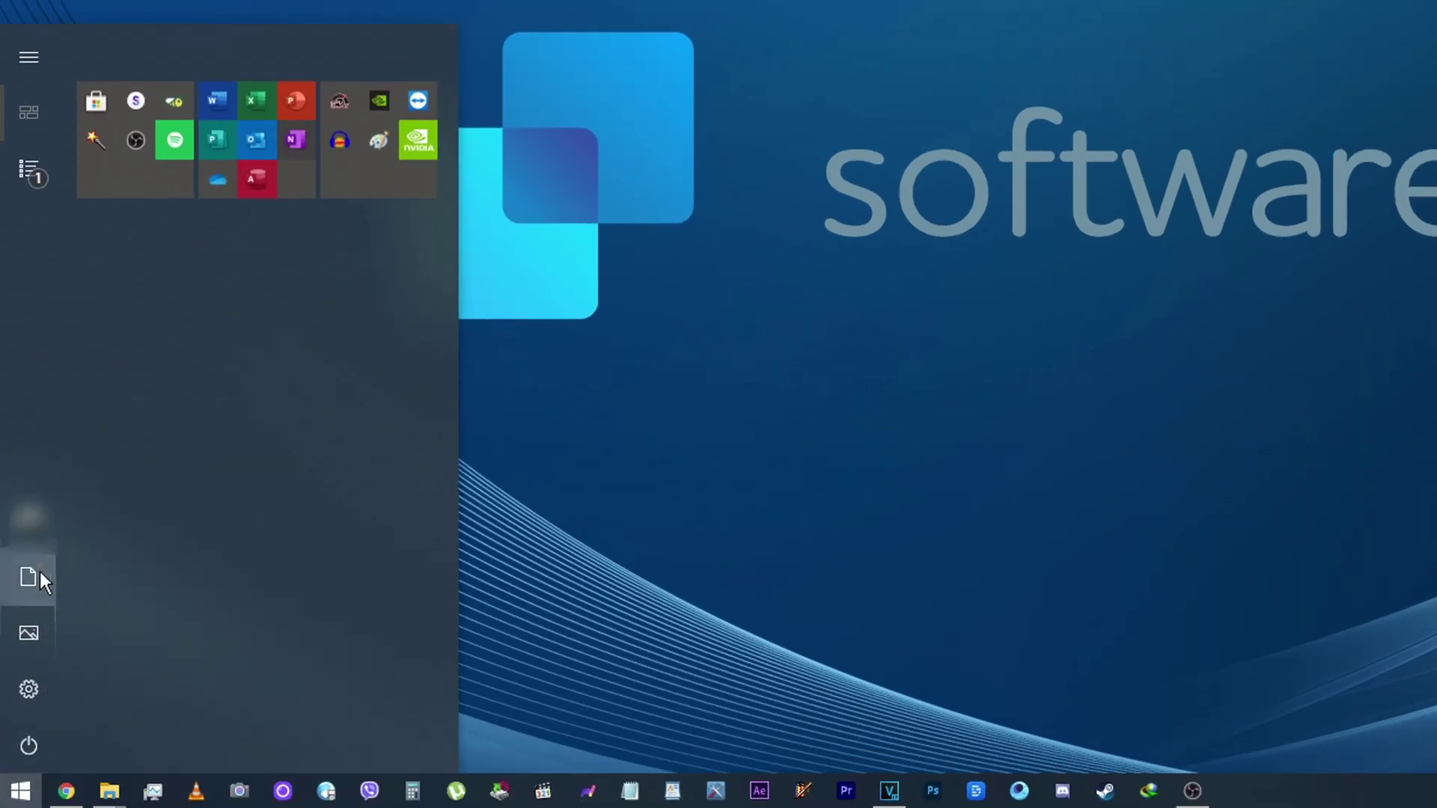
Step: From the Start menu account icon, open Your info and launch Manage my Microsoft account
{"action": "left_click", "coordinate": [135, 521]}
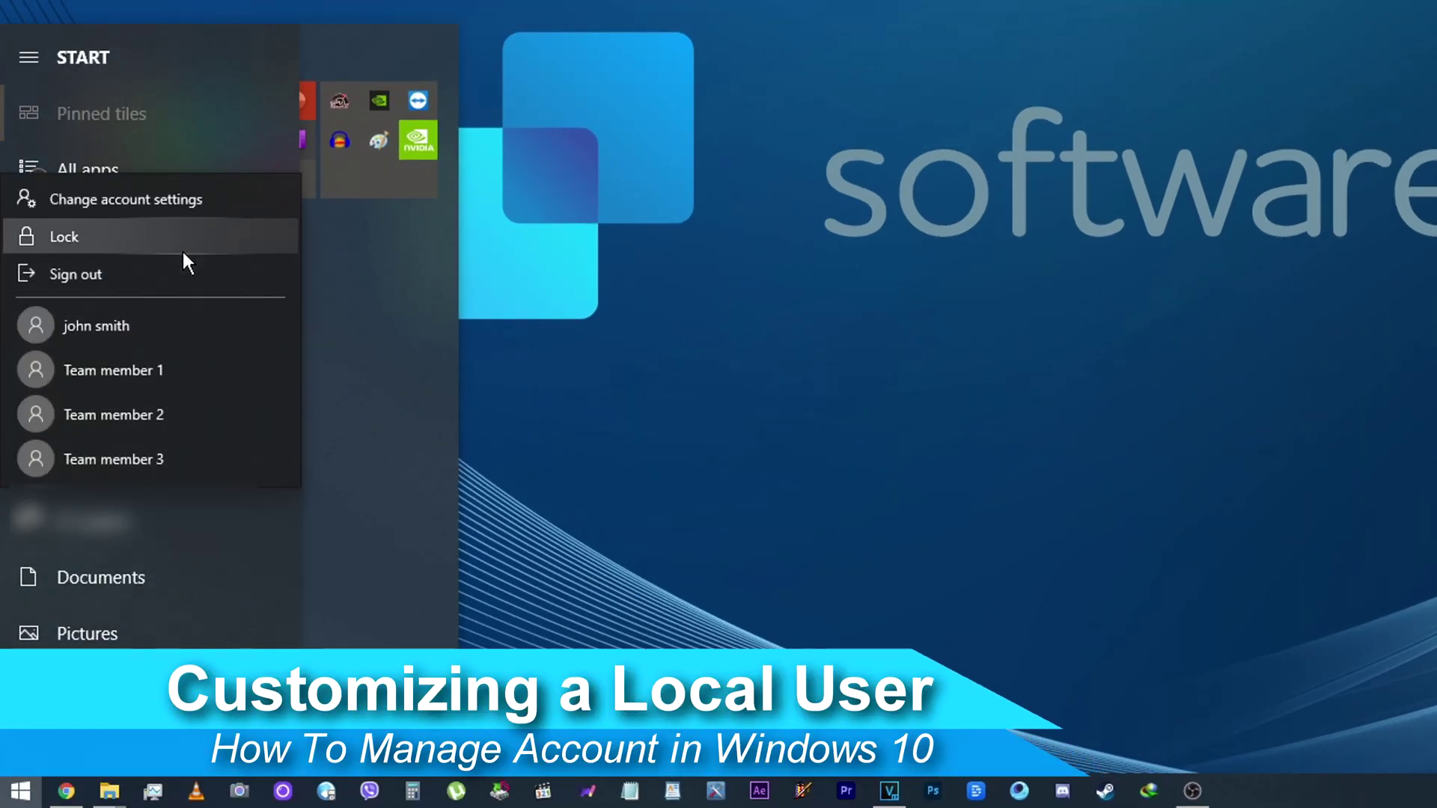
{"action": "left_click", "coordinate": [192, 212]}
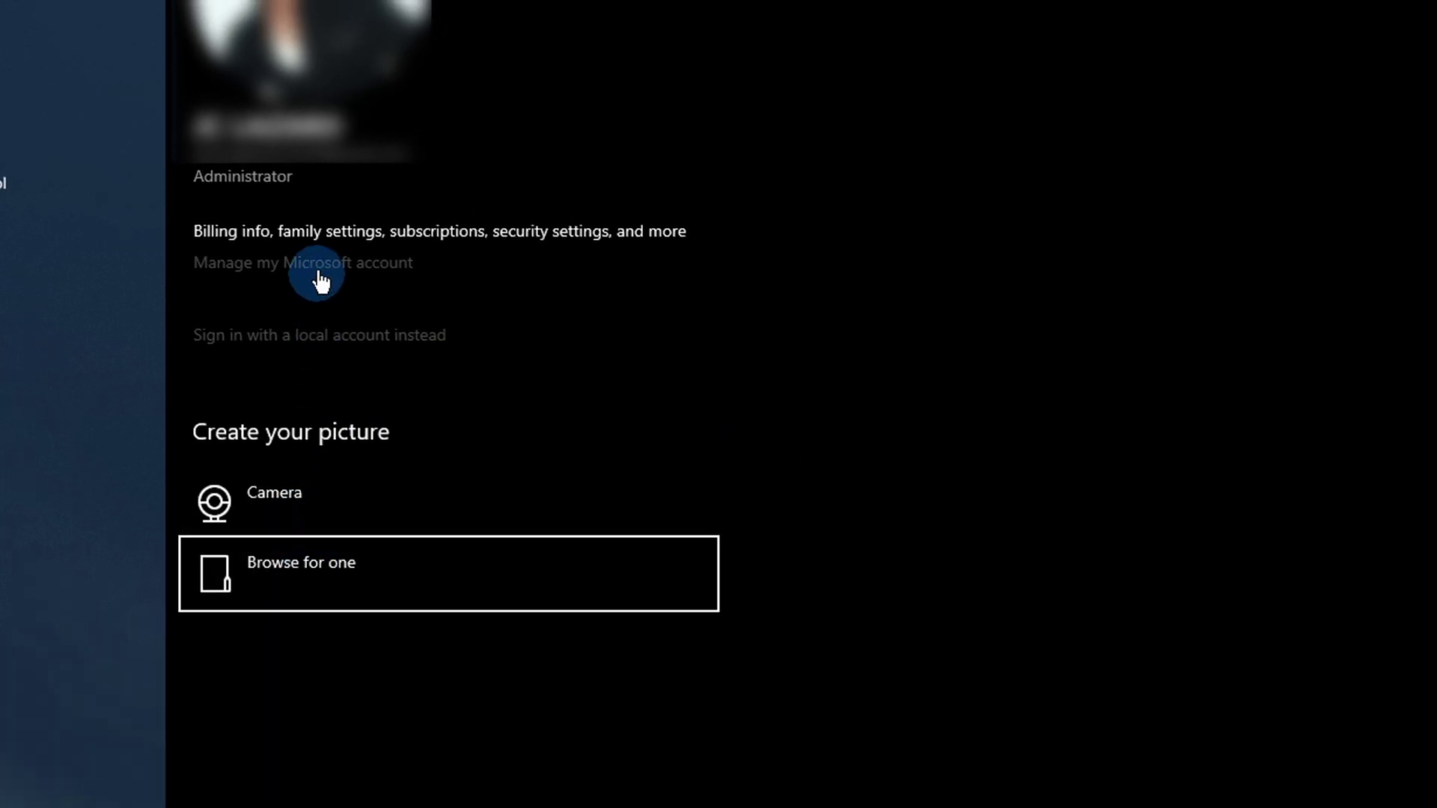
{"action": "left_click", "coordinate": [320, 270]}
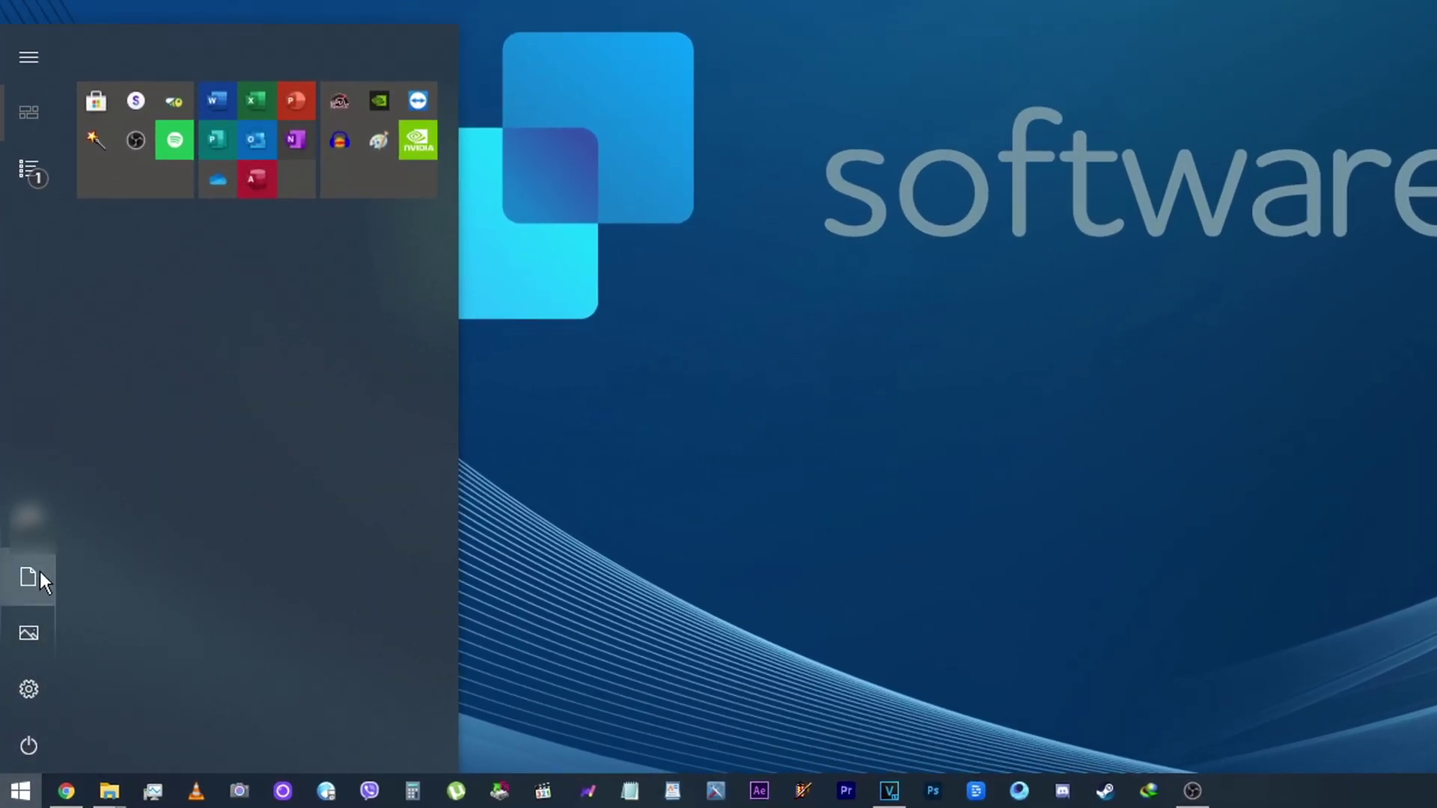
Step: Reopen the Start account options and load the online Microsoft account management page
{"action": "mouse_move", "coordinate": [39, 572]}
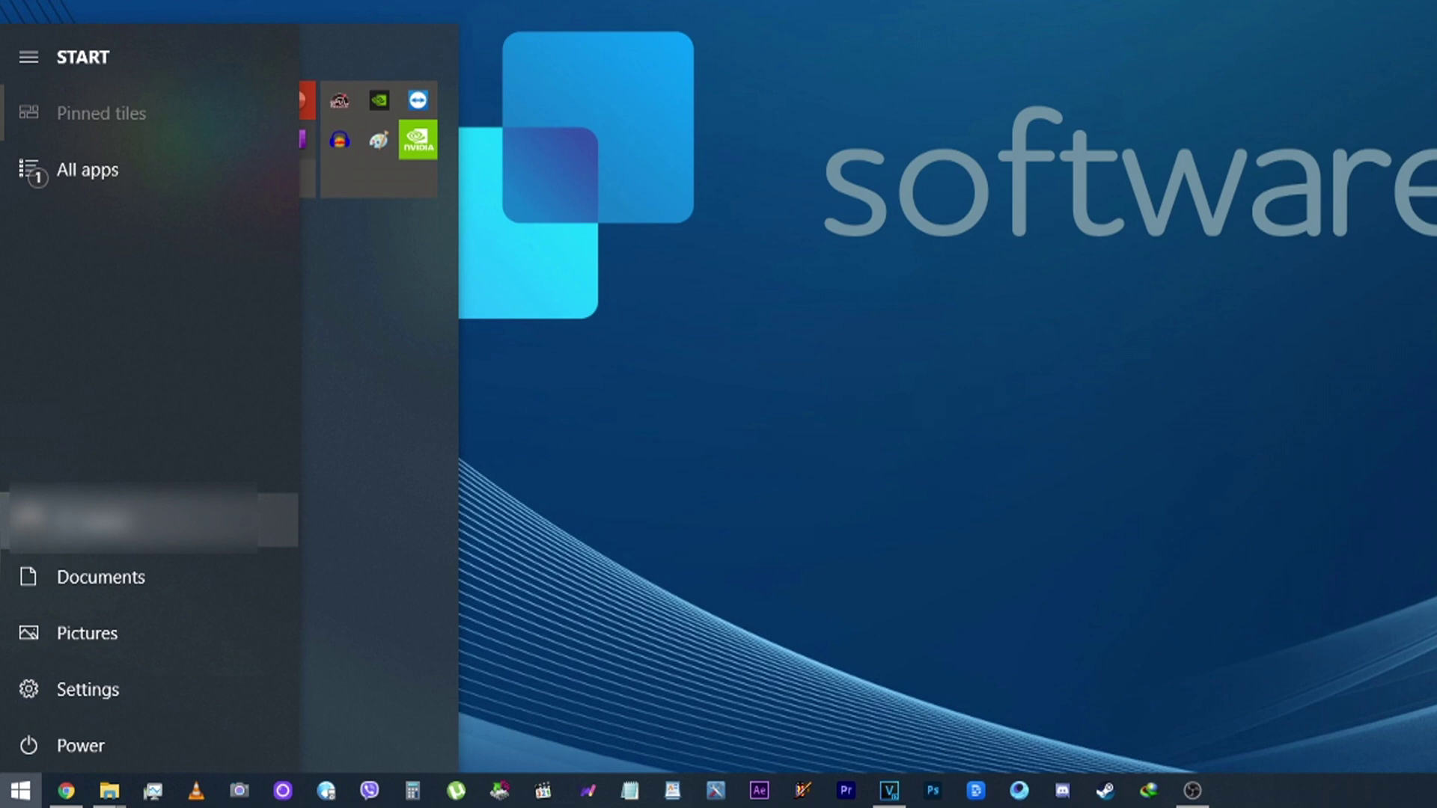
{"action": "left_click", "coordinate": [123, 524]}
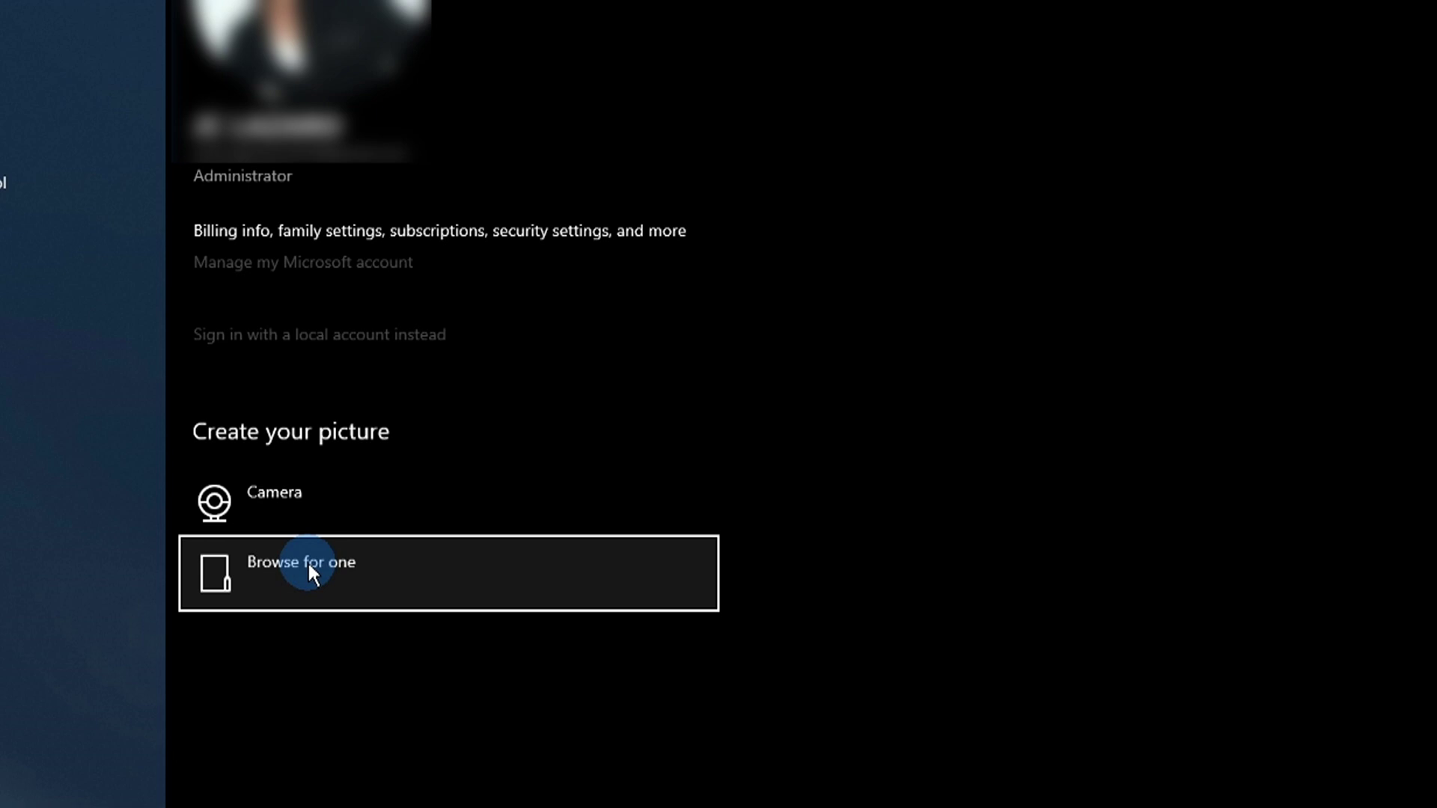
{"action": "left_click", "coordinate": [321, 270]}
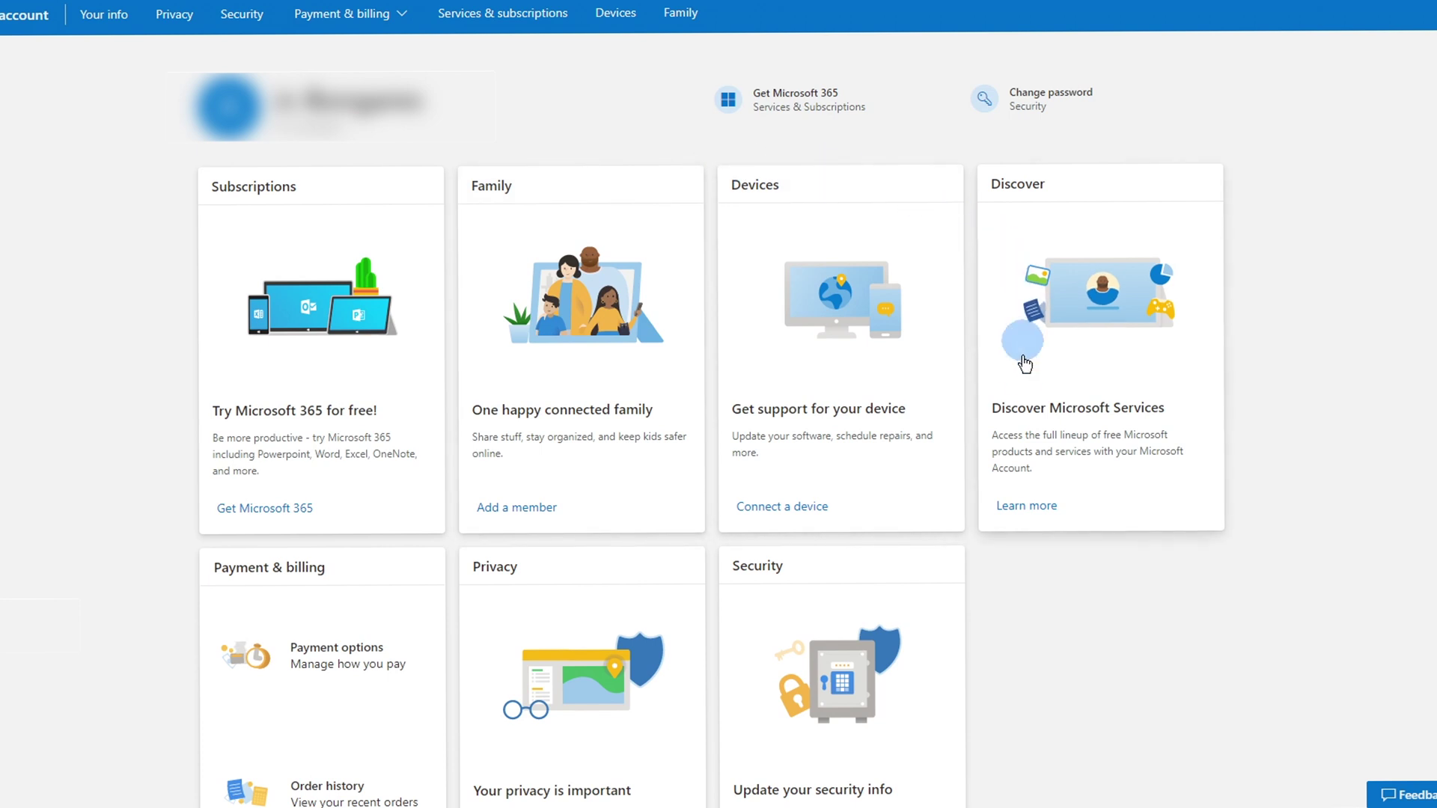
{"action": "scroll", "coordinate": [1020, 417], "scroll_direction": "down", "scroll_amount": 5}
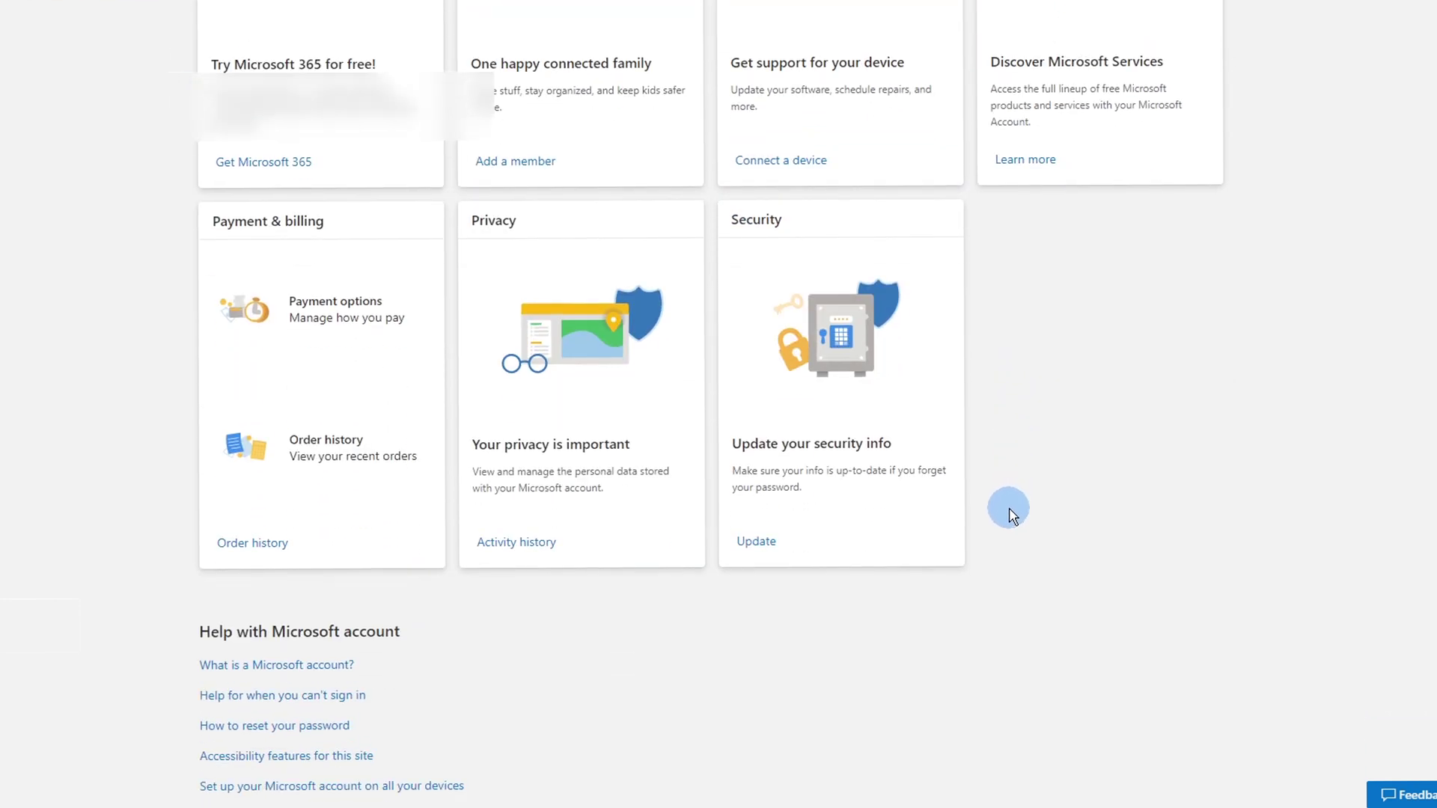
{"action": "scroll", "coordinate": [1011, 512], "scroll_direction": "down", "scroll_amount": 2}
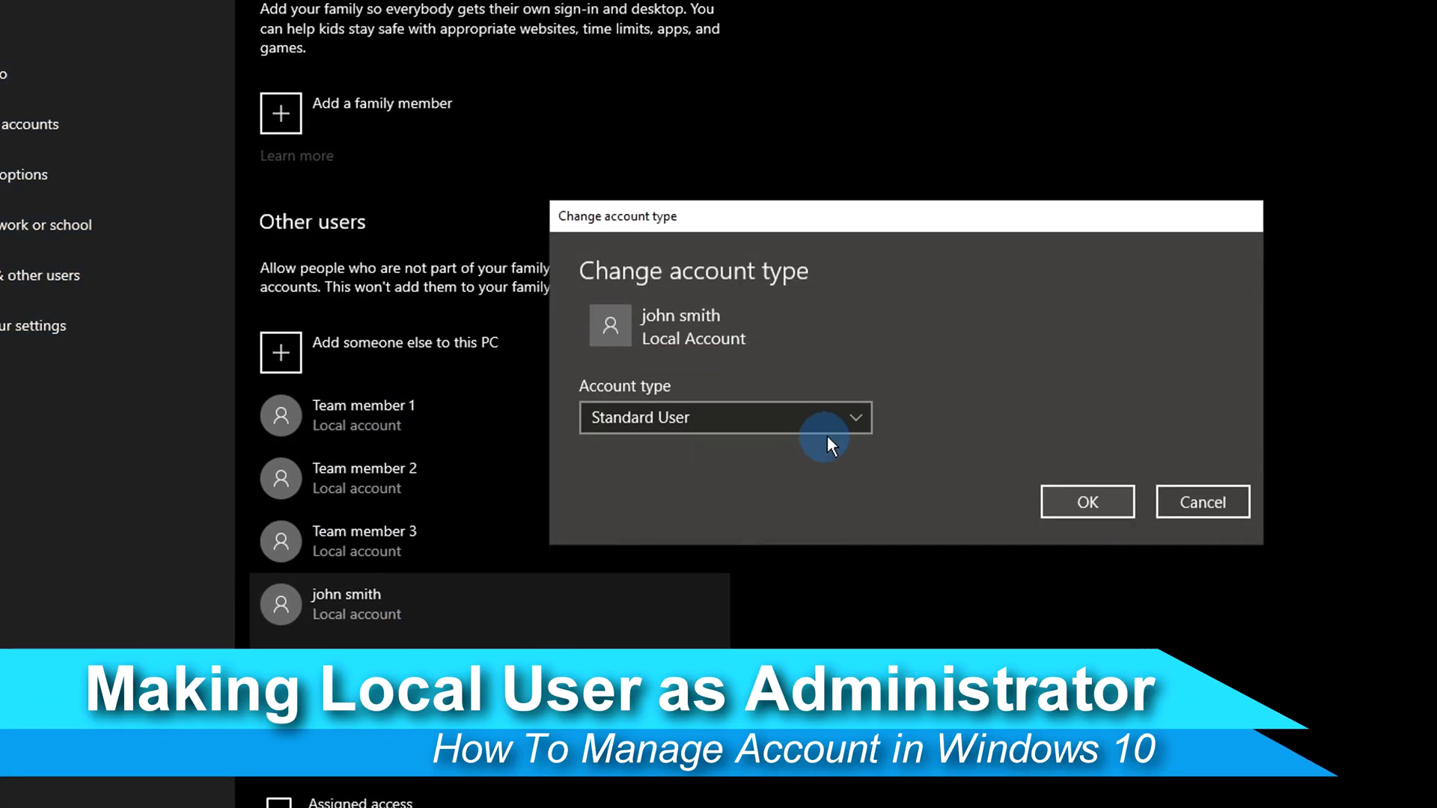
Step: Set john smith's account type to Administrator and confirm
{"action": "left_click", "coordinate": [812, 419]}
{"action": "left_click", "coordinate": [816, 384]}
{"action": "left_click", "coordinate": [1056, 502]}
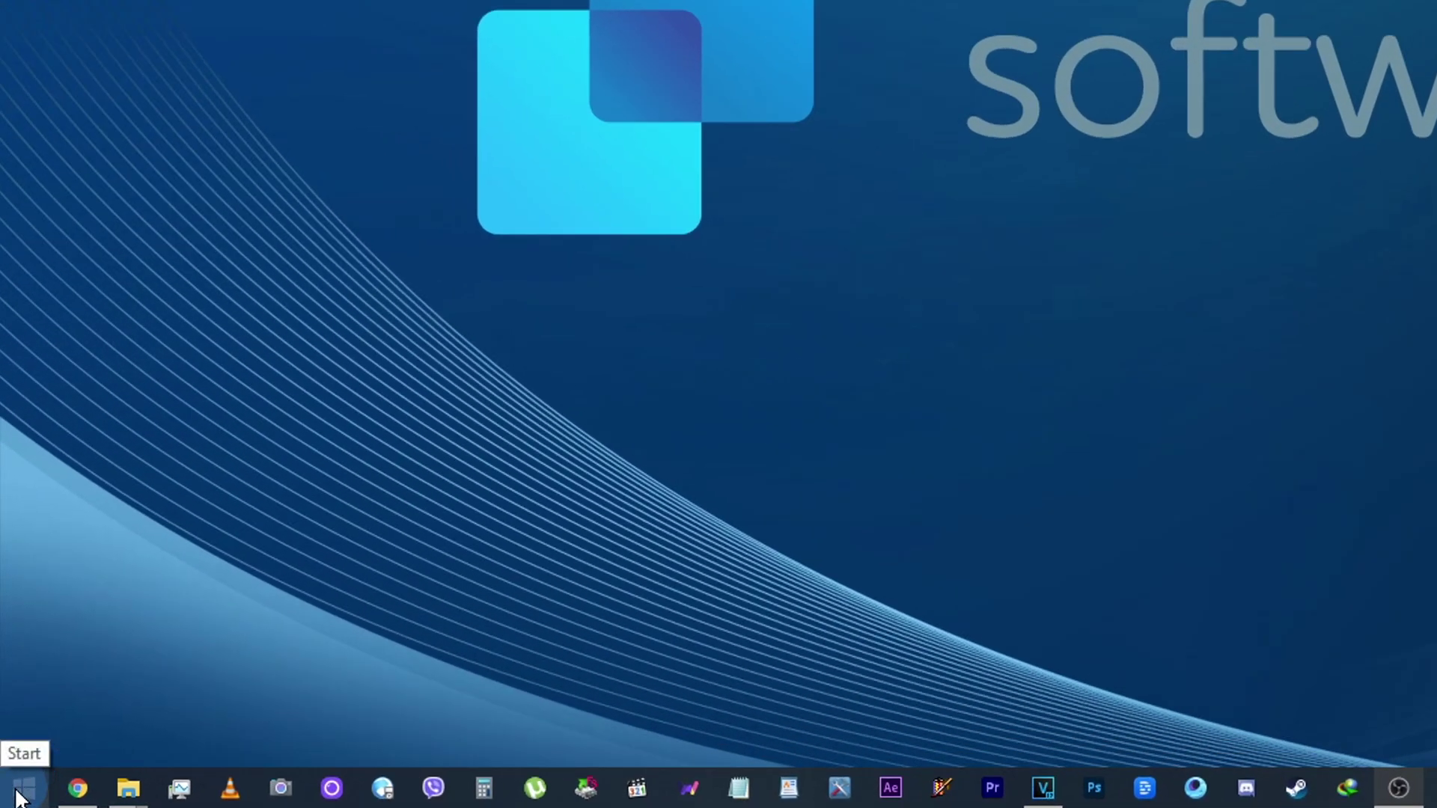
Step: Reopen Settings to Accounts > Family & other users
{"action": "left_click", "coordinate": [18, 792]}
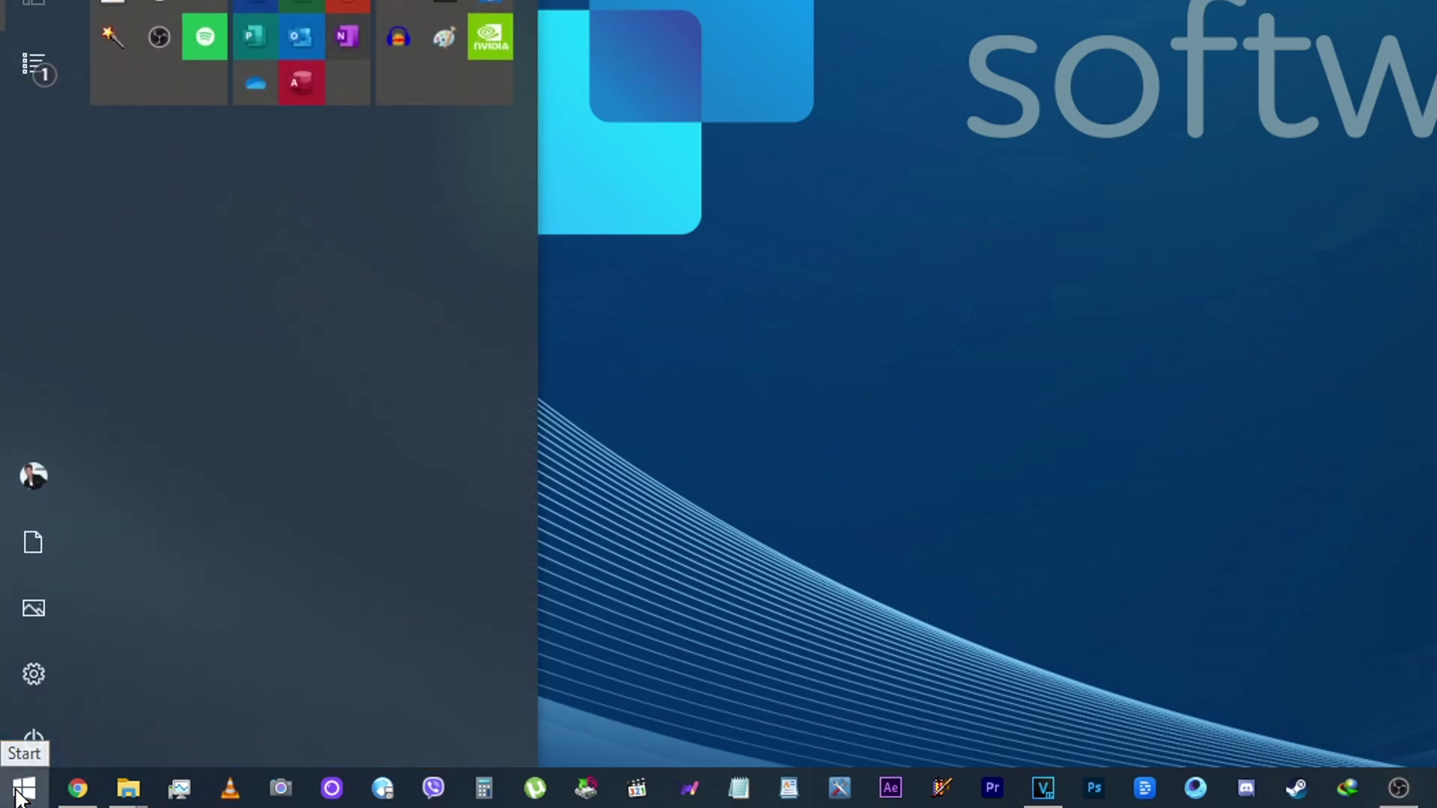
{"action": "left_click", "coordinate": [43, 668]}
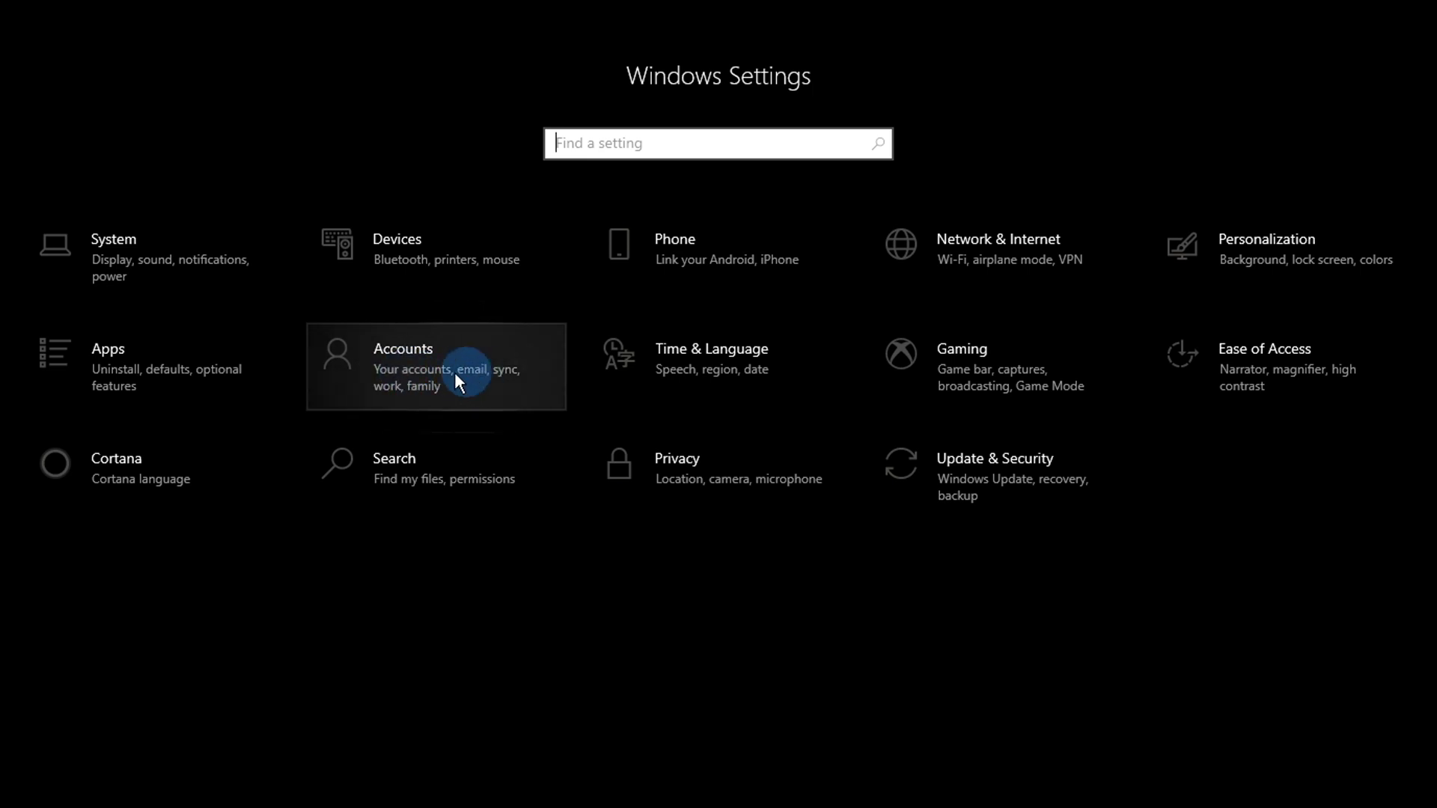
{"action": "left_click", "coordinate": [428, 367]}
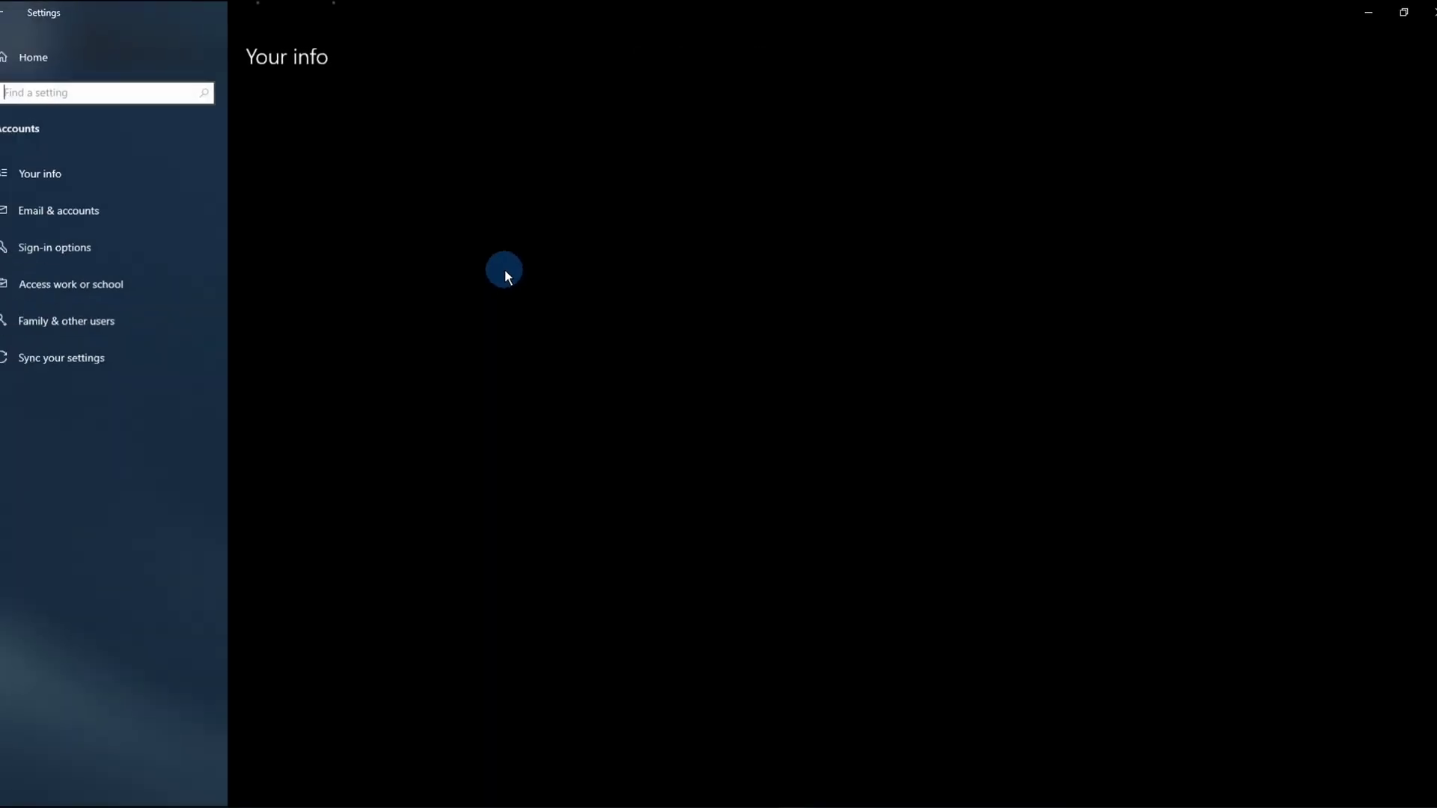
{"action": "left_click", "coordinate": [123, 312]}
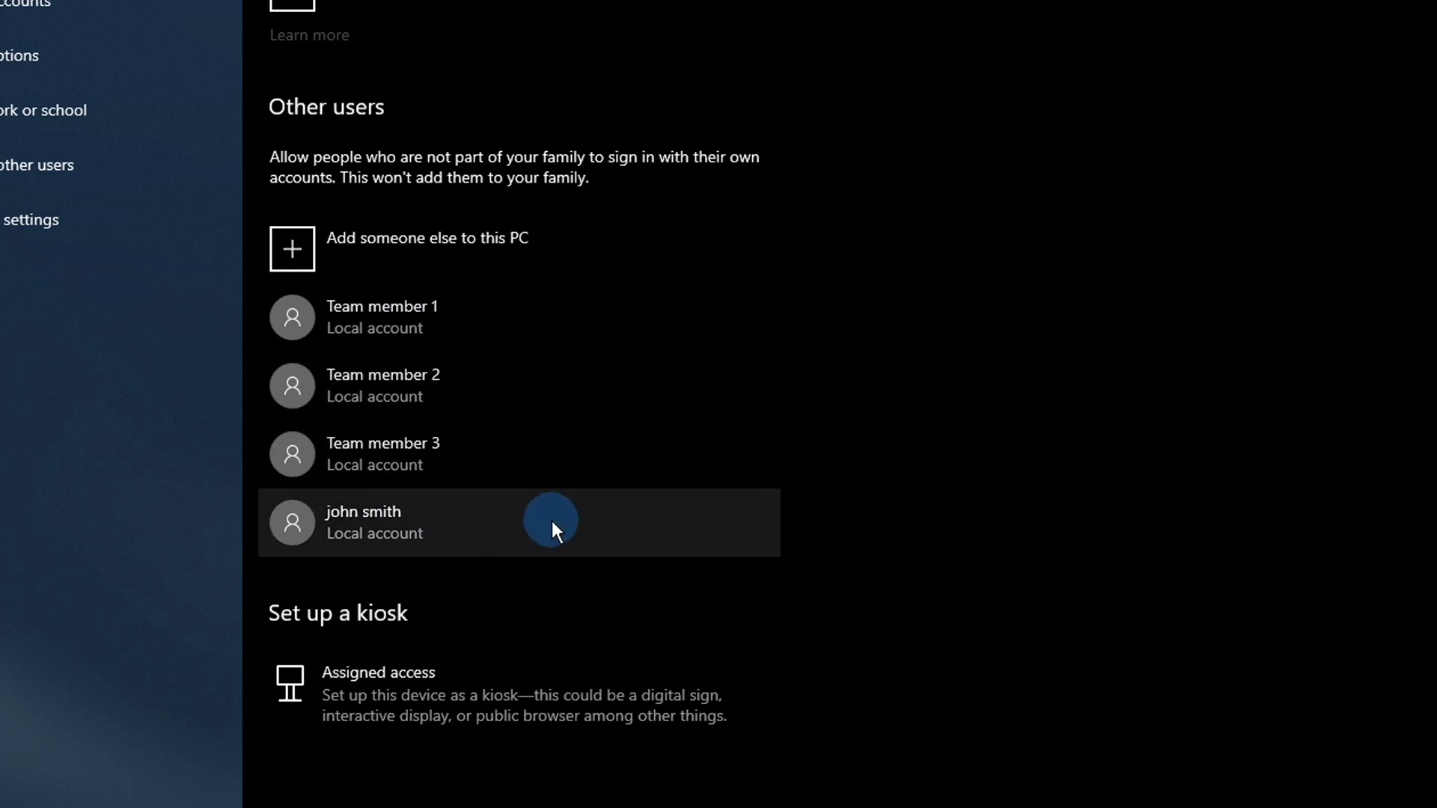
Step: Switch john smith from Standard User to Administrator via Change account type
{"action": "left_click", "coordinate": [554, 529]}
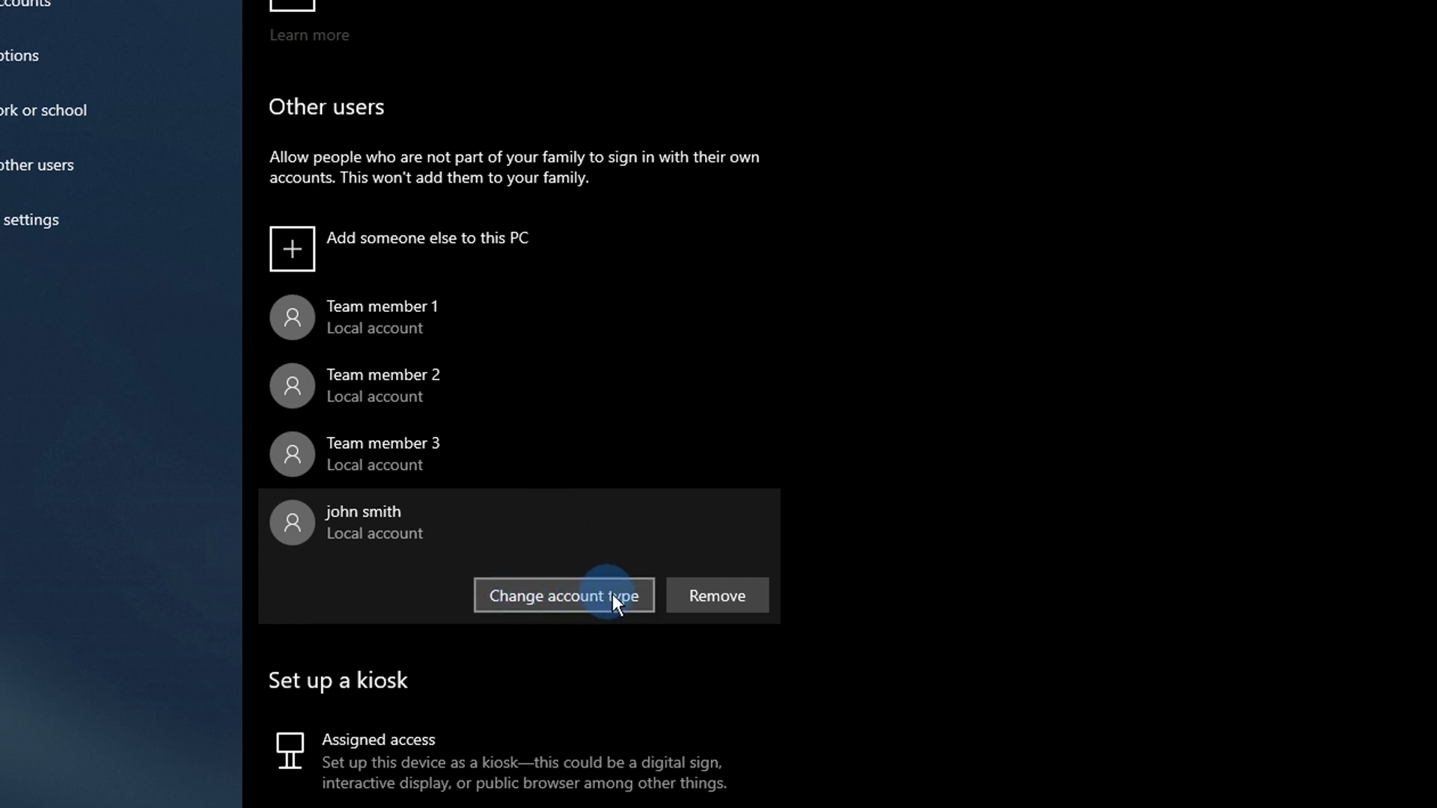
{"action": "left_click", "coordinate": [572, 595]}
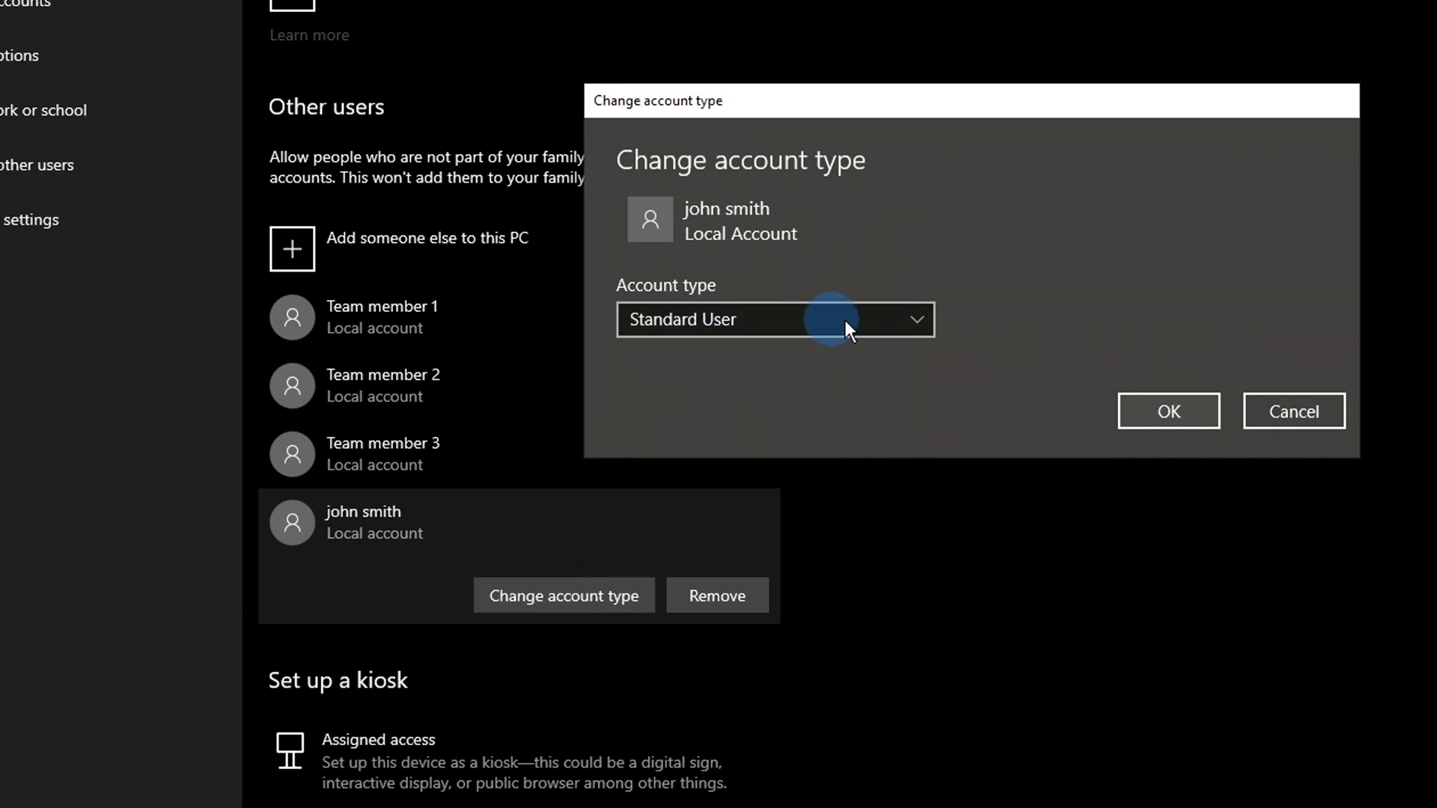
{"action": "left_click", "coordinate": [915, 318]}
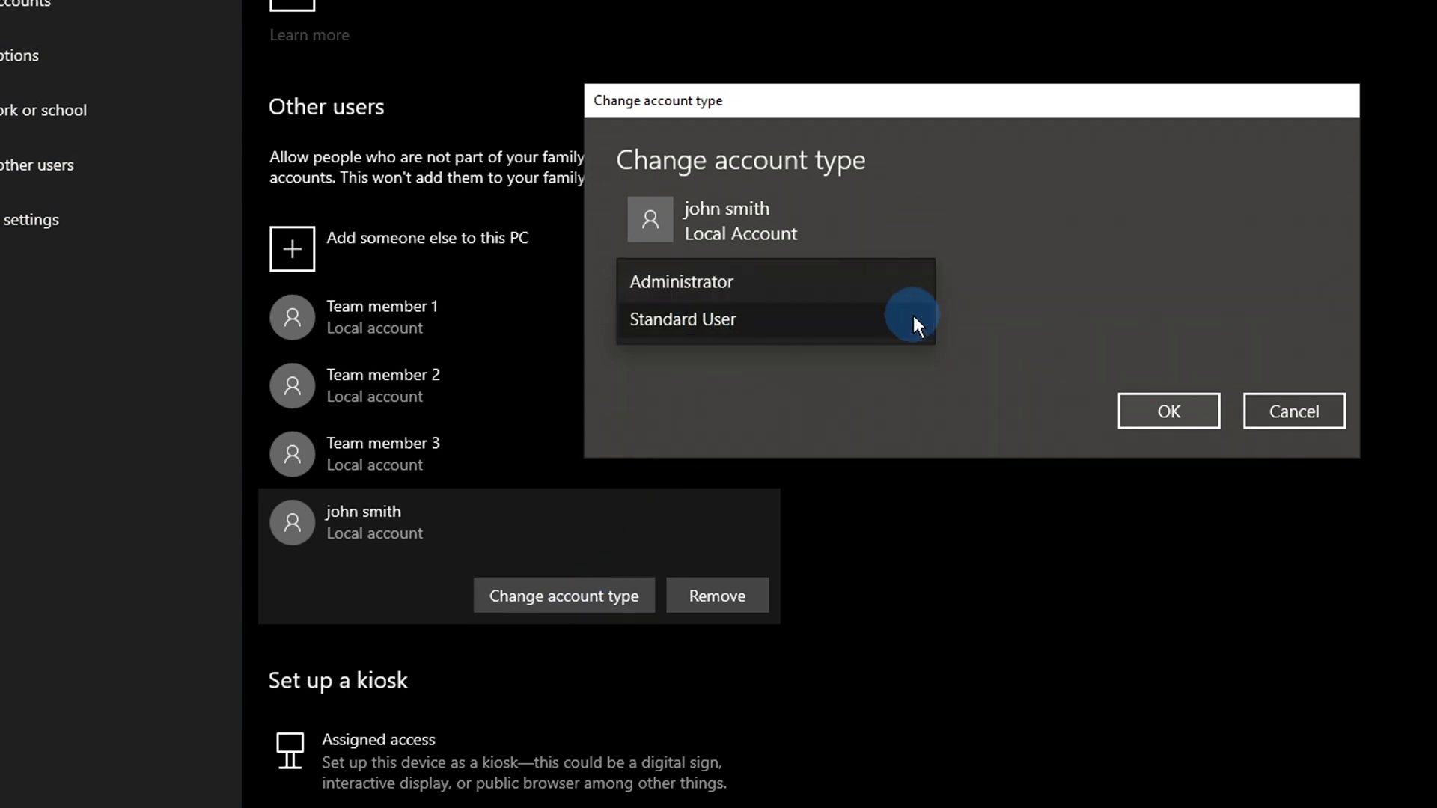
{"action": "left_click", "coordinate": [850, 283]}
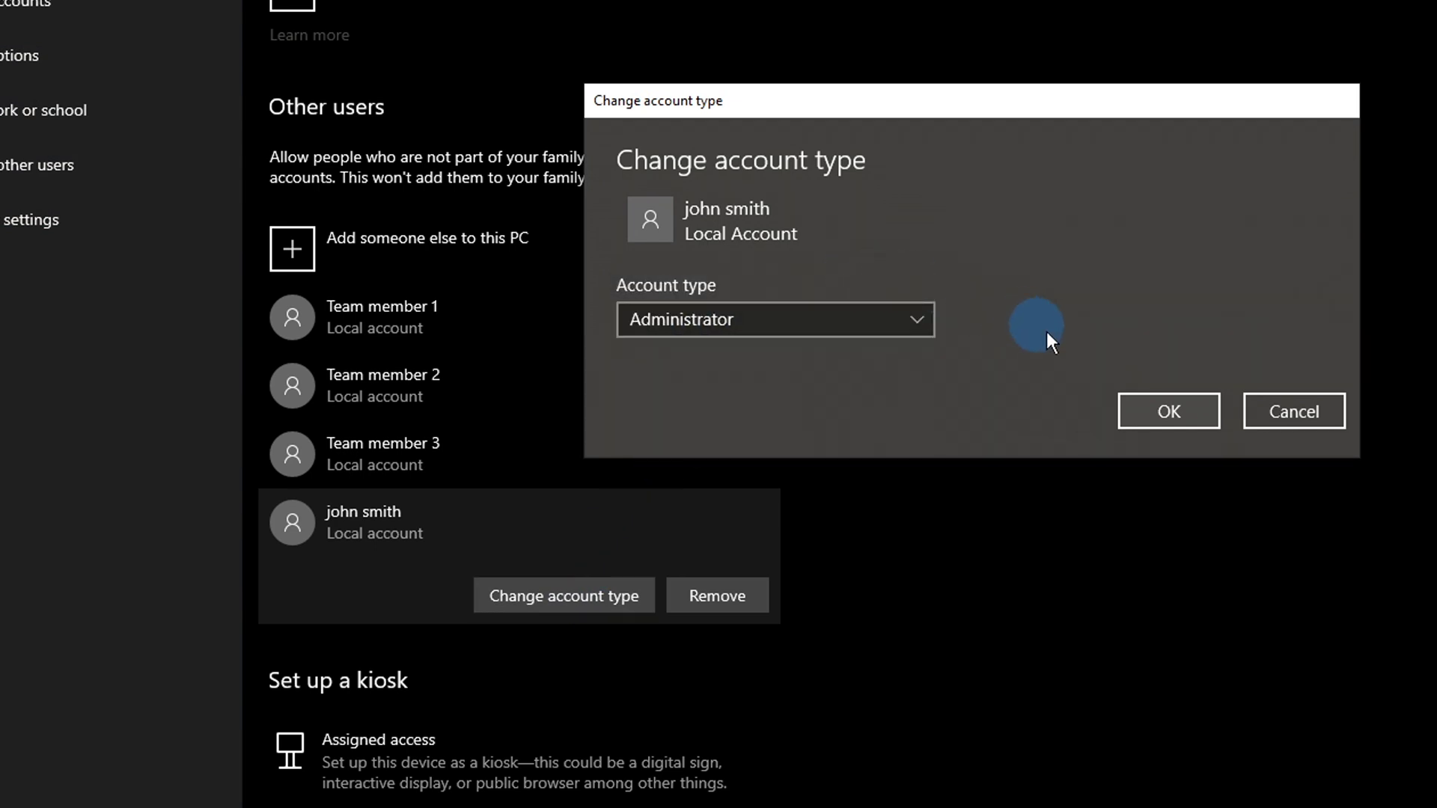
{"action": "left_click", "coordinate": [1170, 413]}
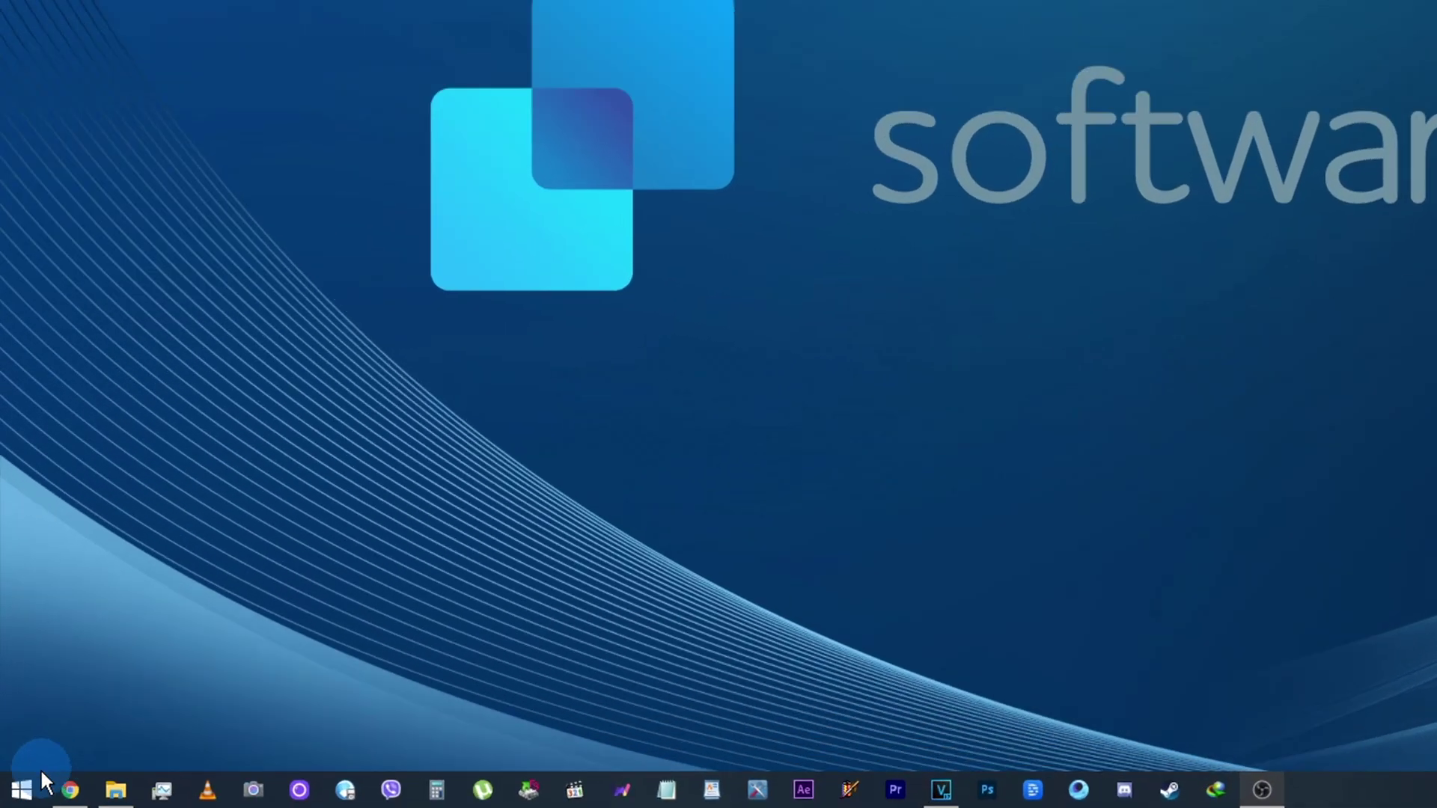
Step: Go to Family & other users and delete Team member 1's account and data
{"action": "left_click", "coordinate": [42, 778]}
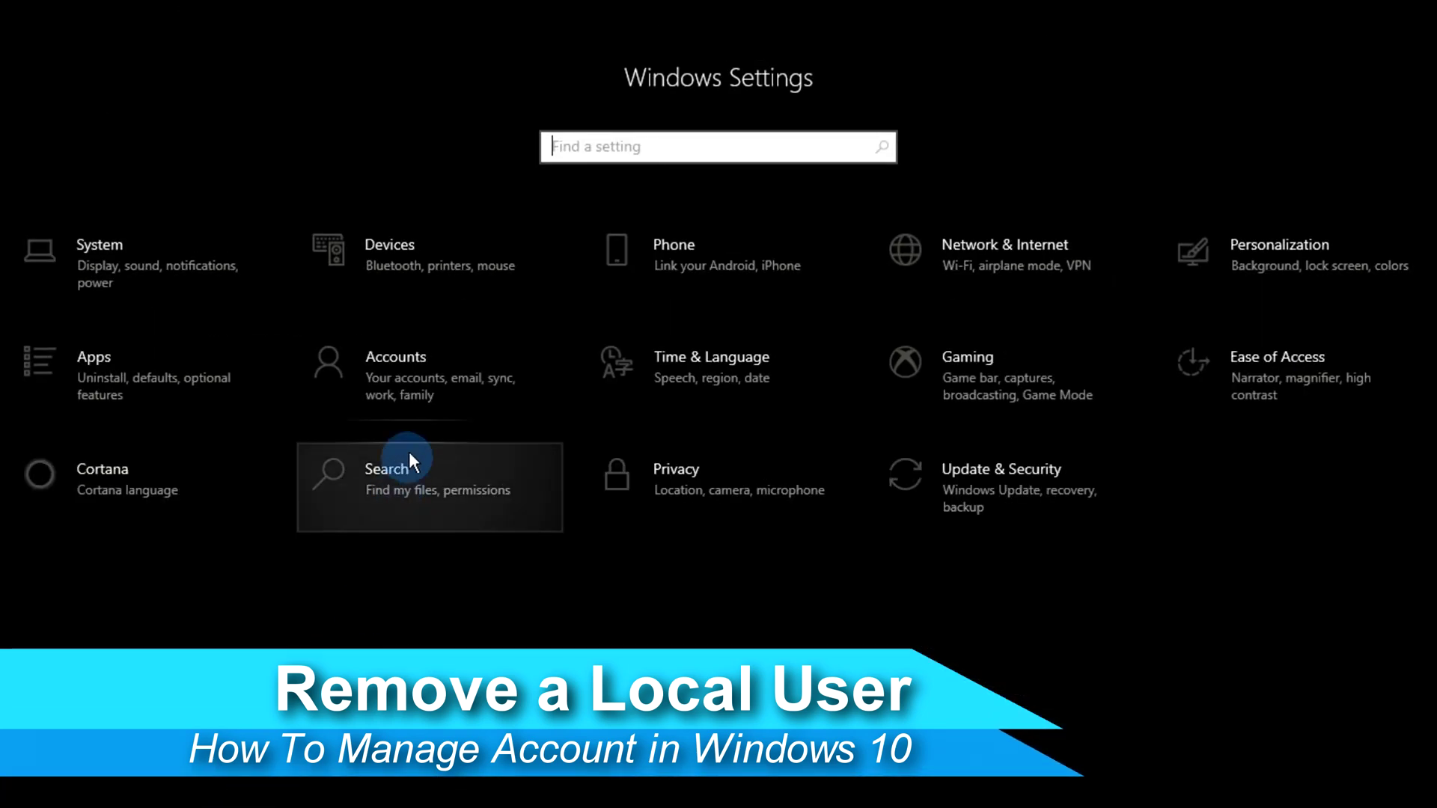
{"action": "left_click", "coordinate": [577, 196]}
{"action": "left_click", "coordinate": [313, 558]}
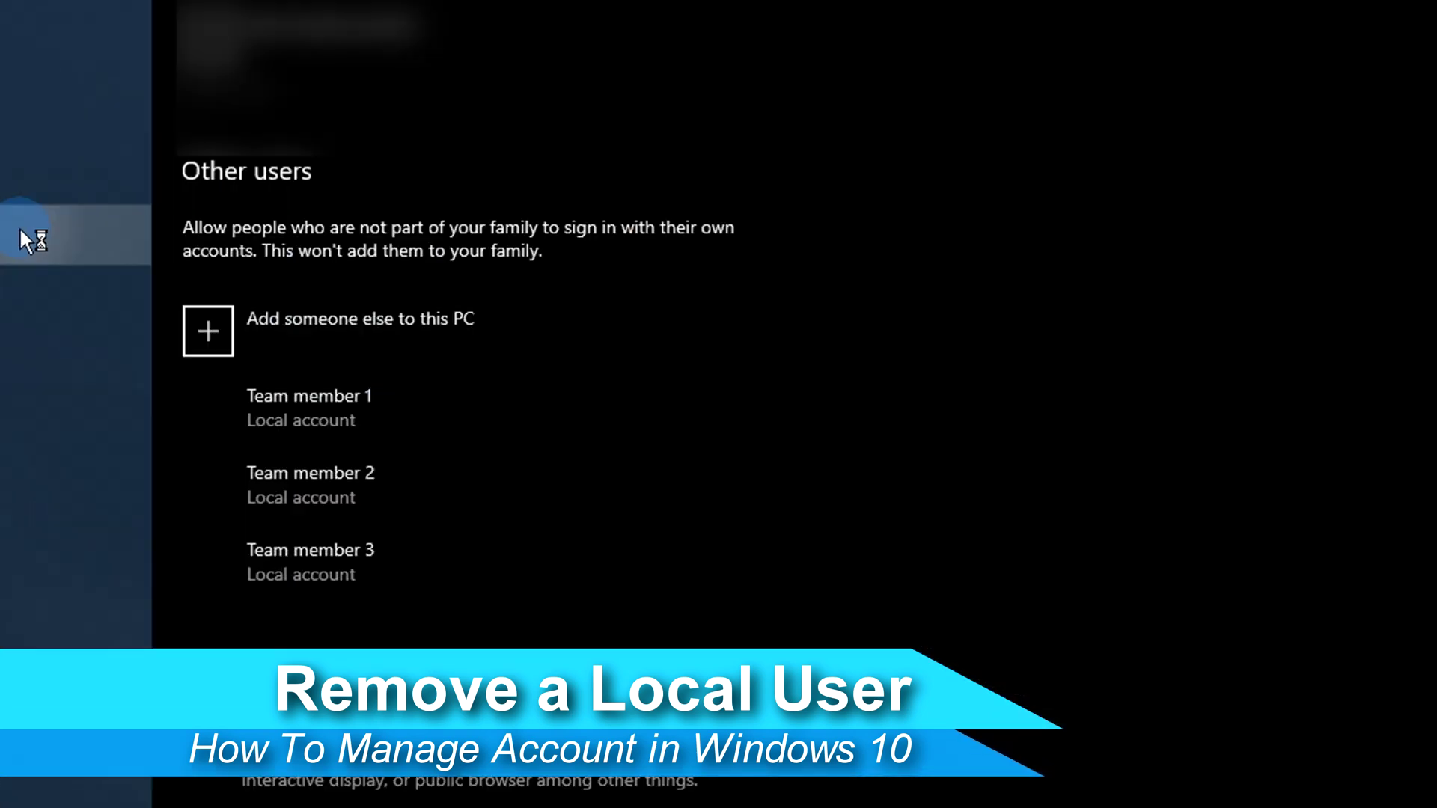
{"action": "left_click", "coordinate": [295, 346]}
{"action": "left_click", "coordinate": [592, 425]}
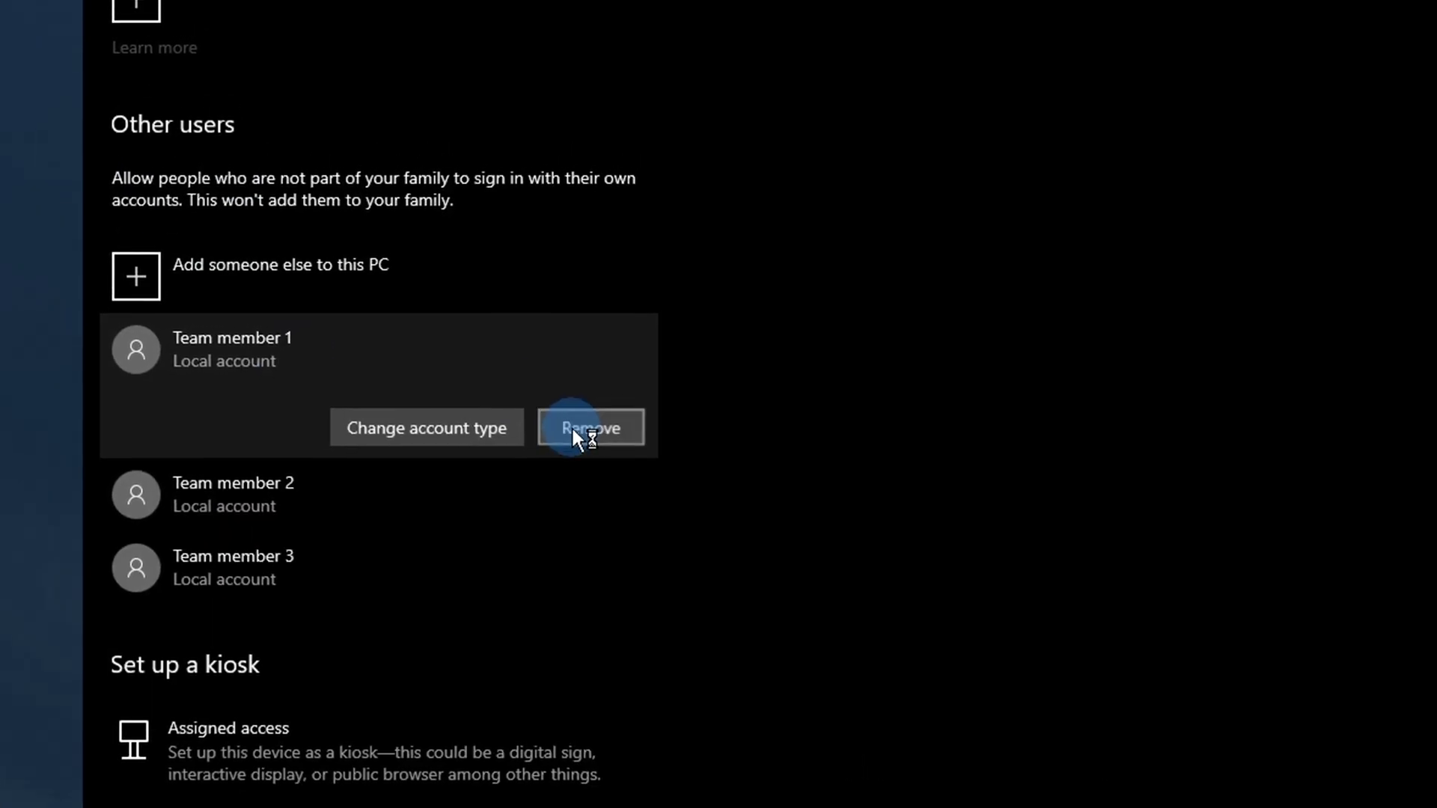
{"action": "left_click", "coordinate": [1000, 533]}
Step: Delete the Team member 3 and Team member 2 accounts with their data
{"action": "left_click", "coordinate": [488, 441]}
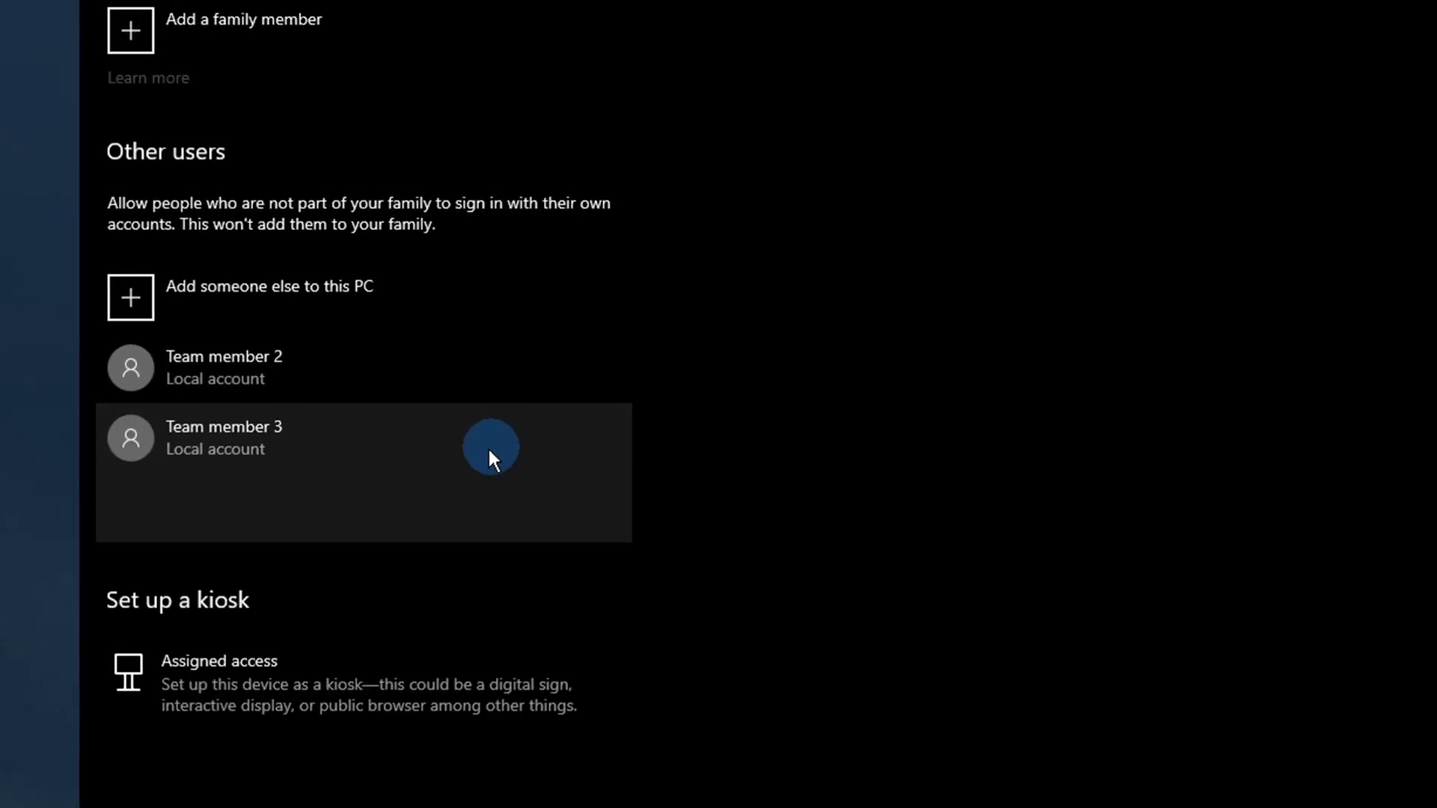
{"action": "left_click", "coordinate": [552, 515]}
{"action": "left_click", "coordinate": [1019, 421]}
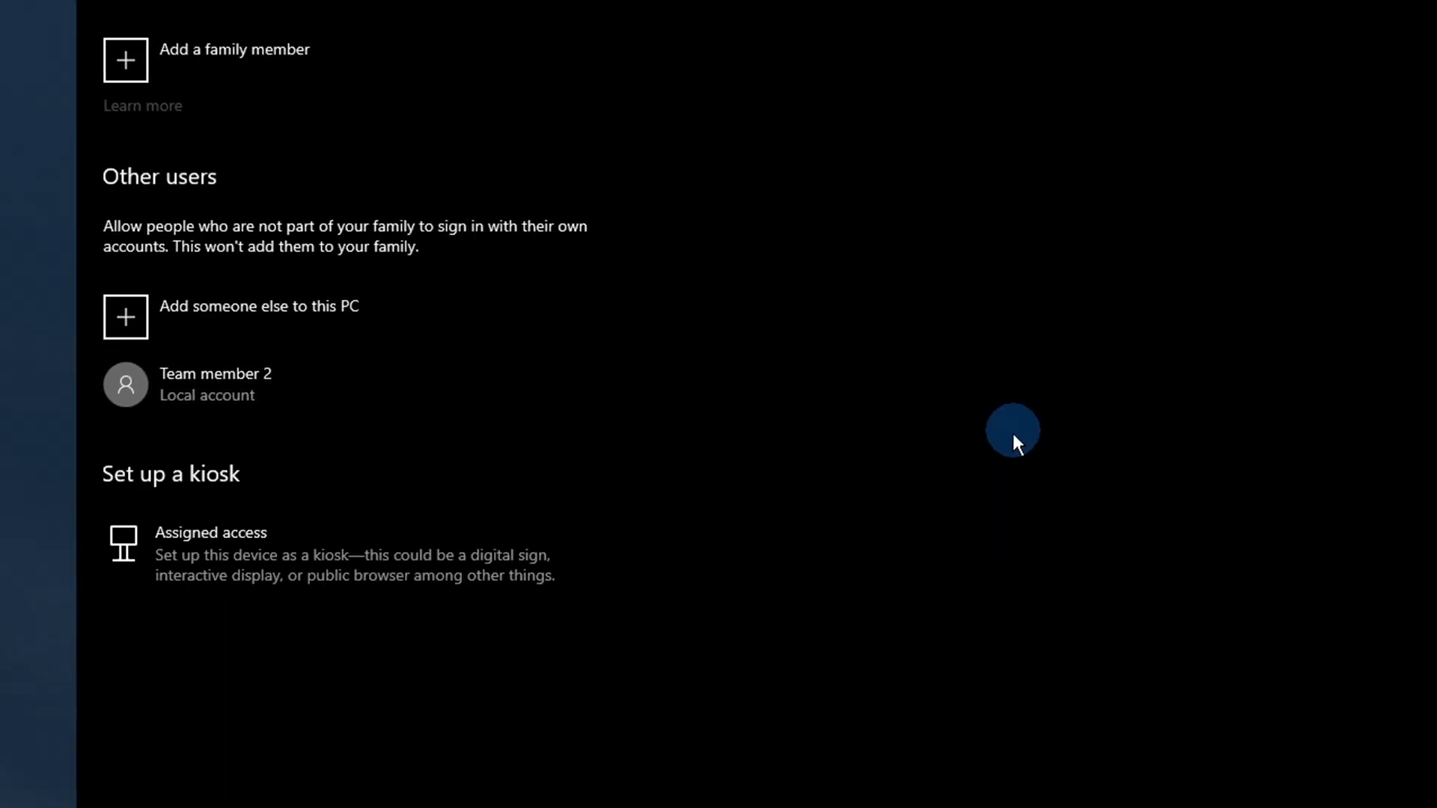
{"action": "left_click", "coordinate": [387, 397]}
{"action": "left_click", "coordinate": [497, 462]}
{"action": "left_click", "coordinate": [1033, 364]}
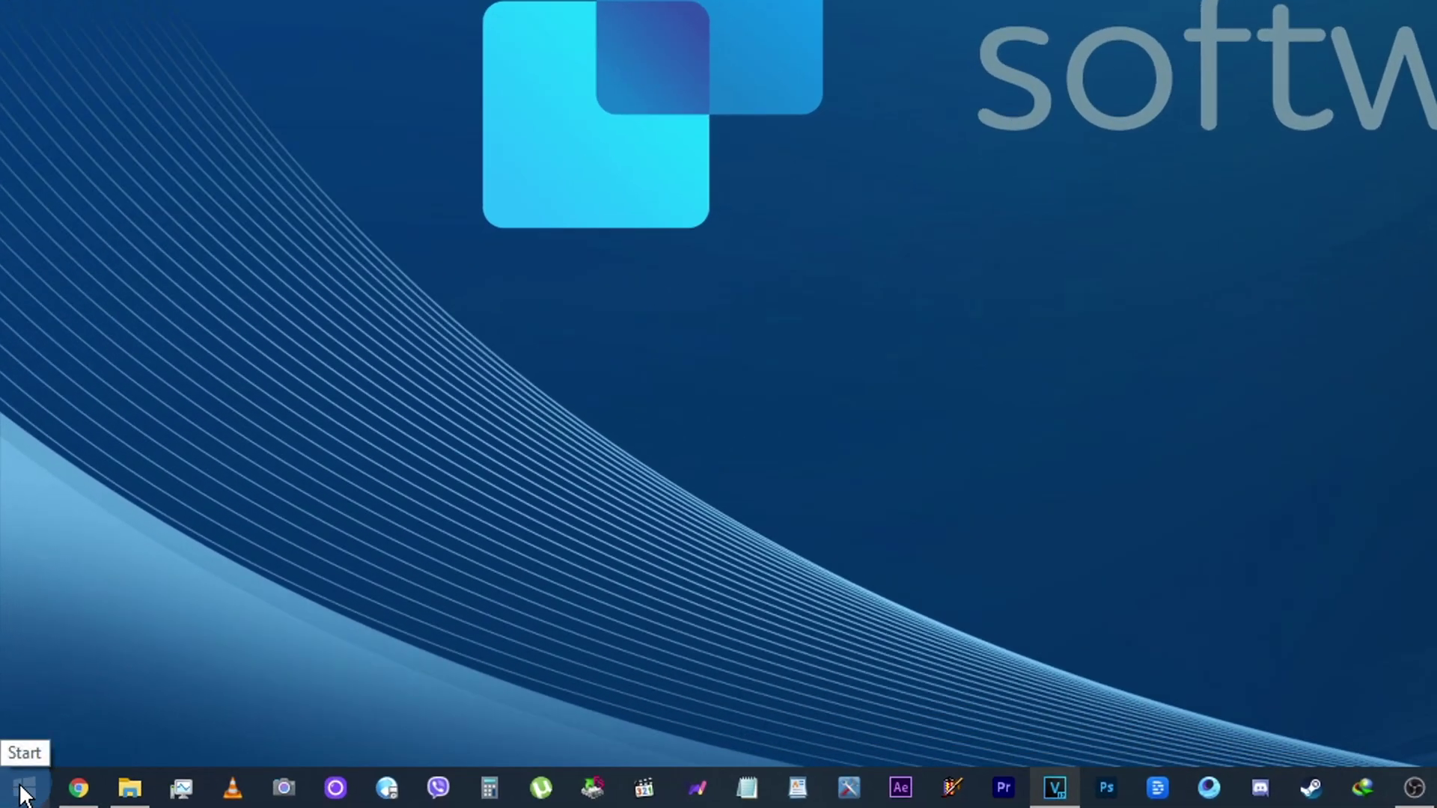
Step: In Settings > Accounts > Family & other users, delete john smith's account and data
{"action": "left_click", "coordinate": [27, 790]}
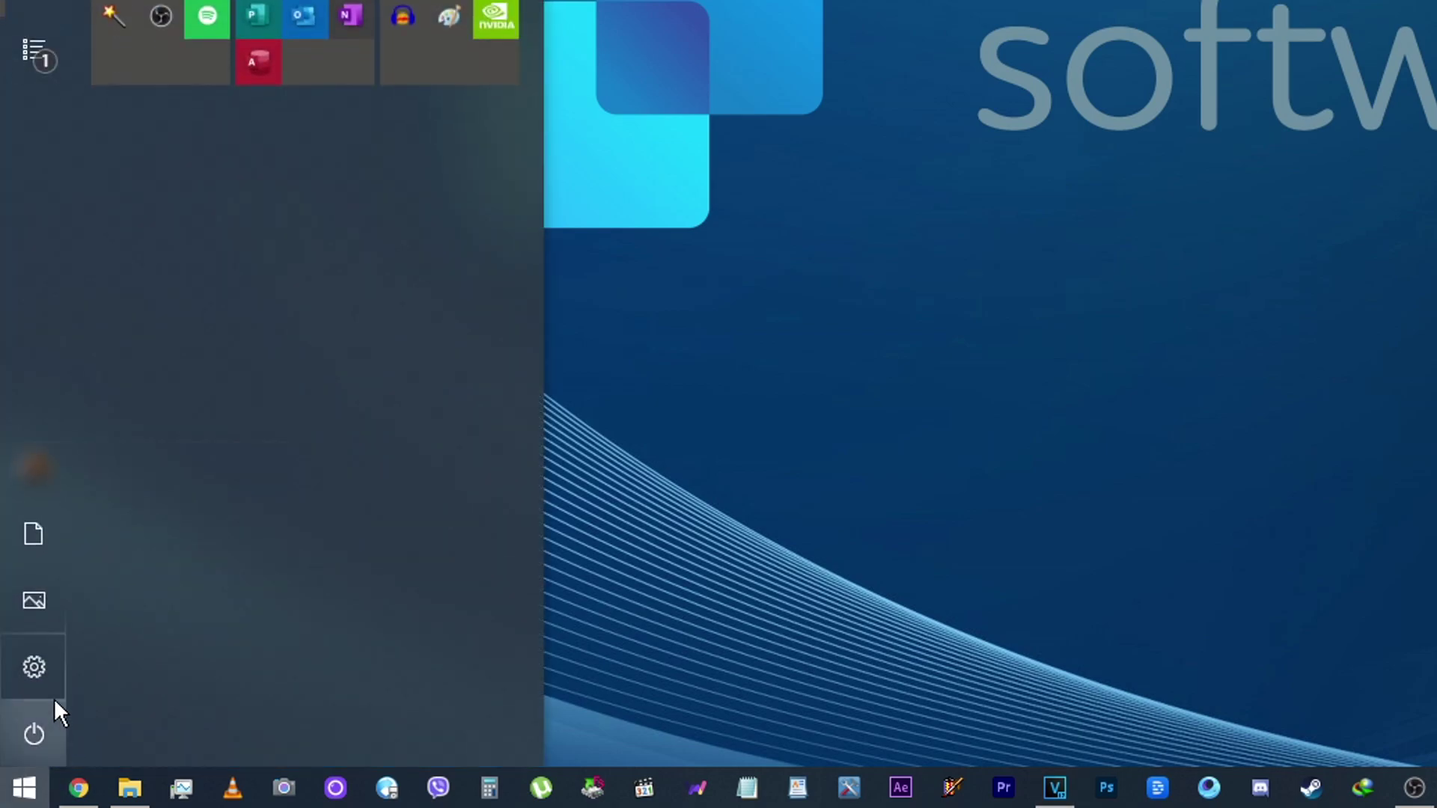
{"action": "left_click", "coordinate": [43, 675]}
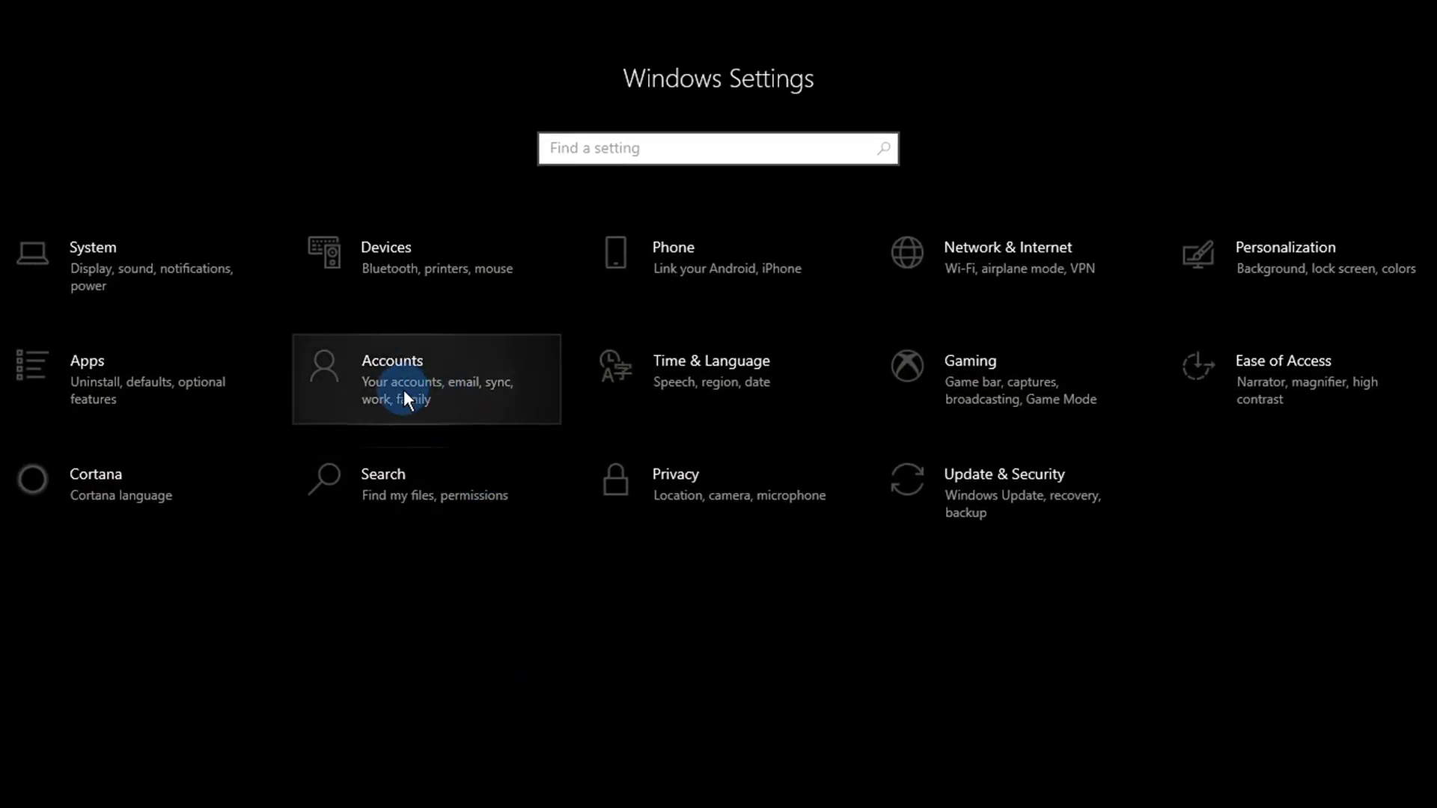
{"action": "left_click", "coordinate": [451, 383]}
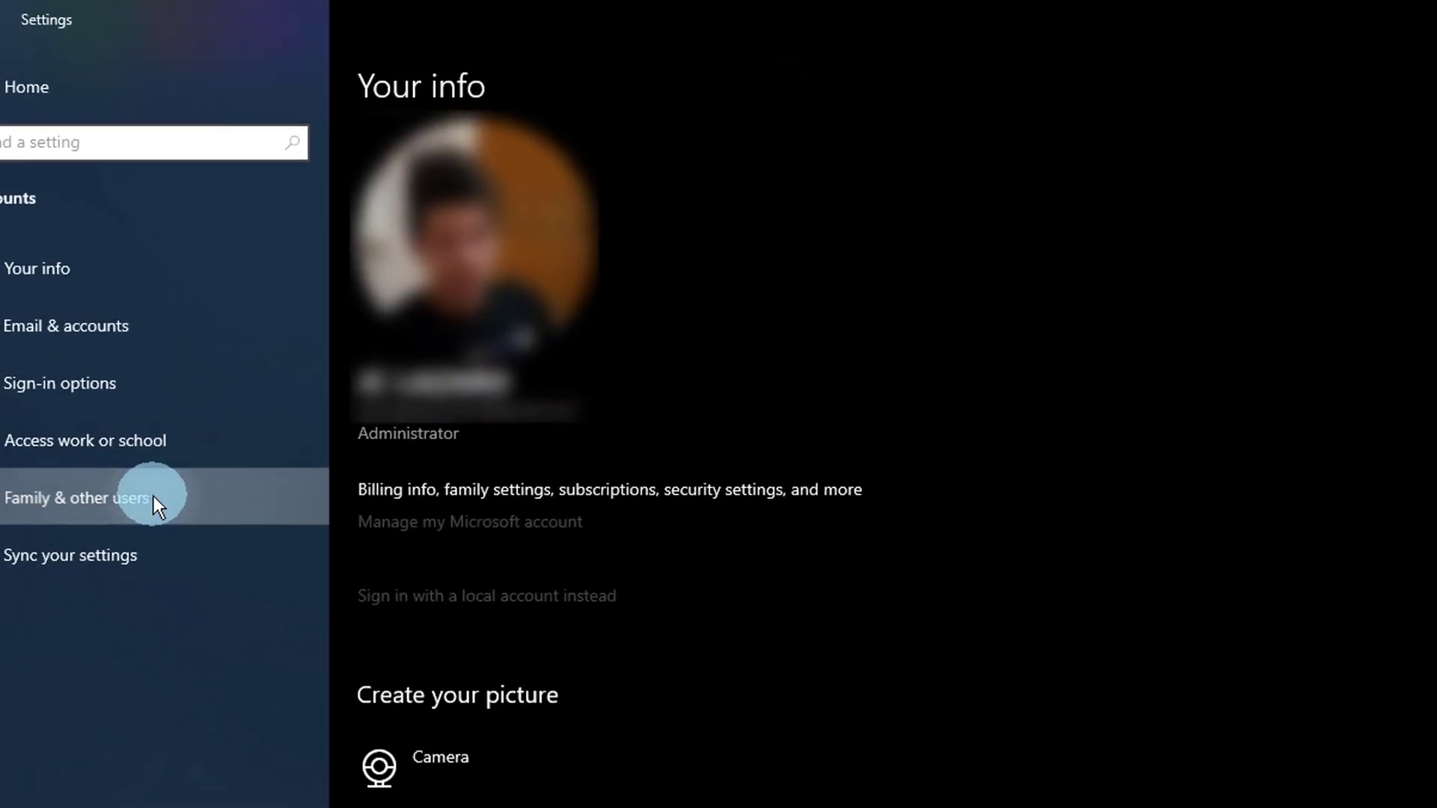
{"action": "left_click", "coordinate": [89, 495]}
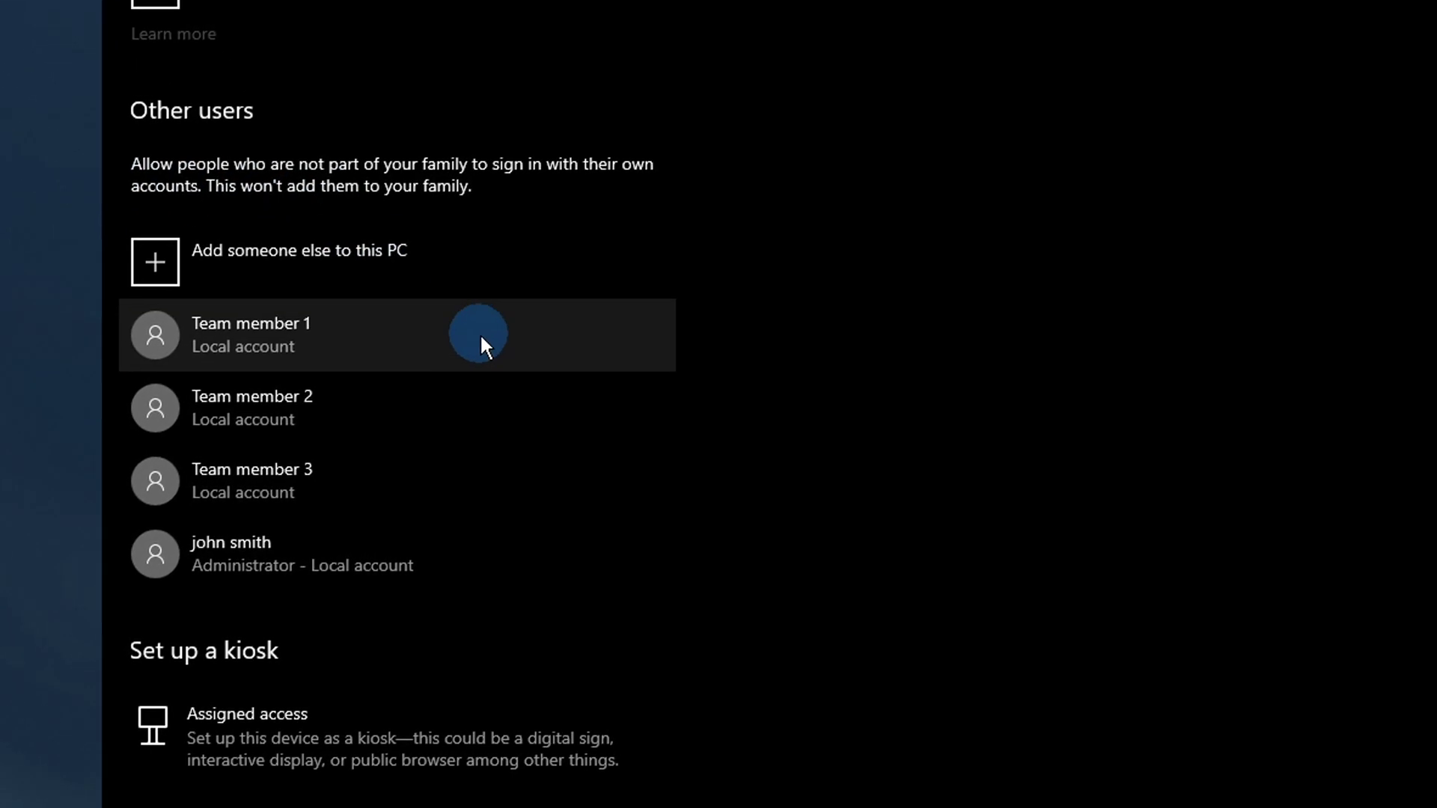
{"action": "left_click", "coordinate": [276, 529]}
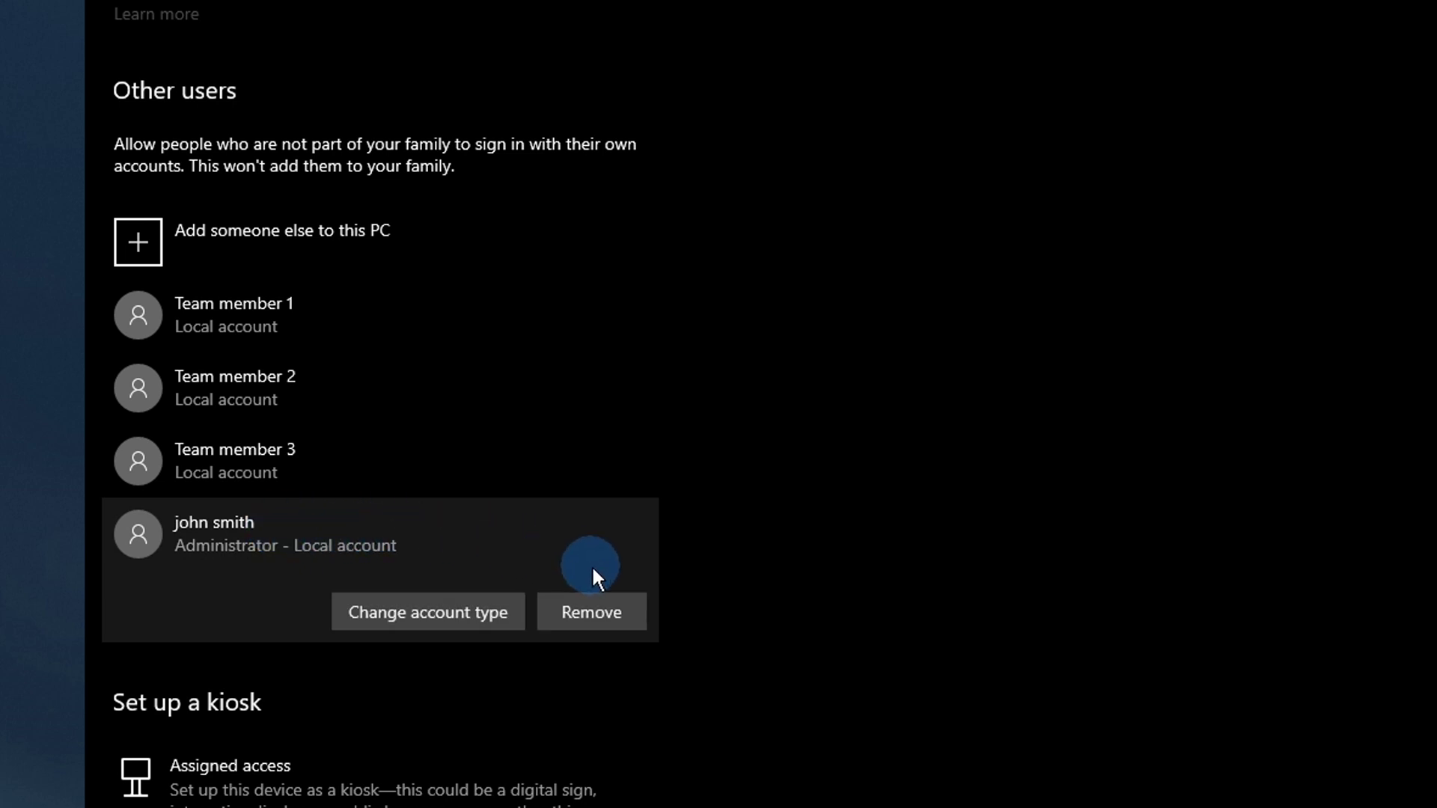
{"action": "left_click", "coordinate": [566, 629]}
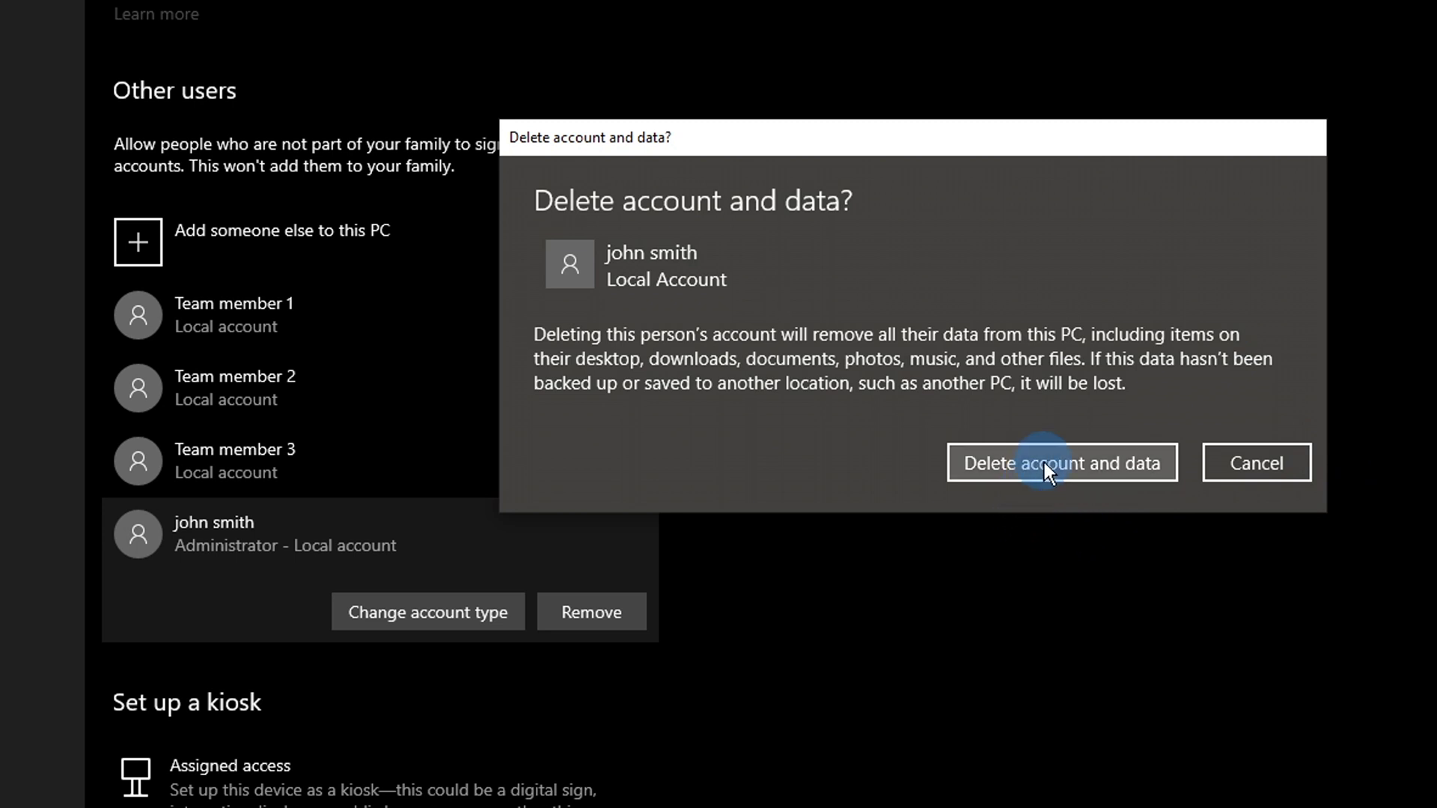
{"action": "left_click", "coordinate": [1045, 461]}
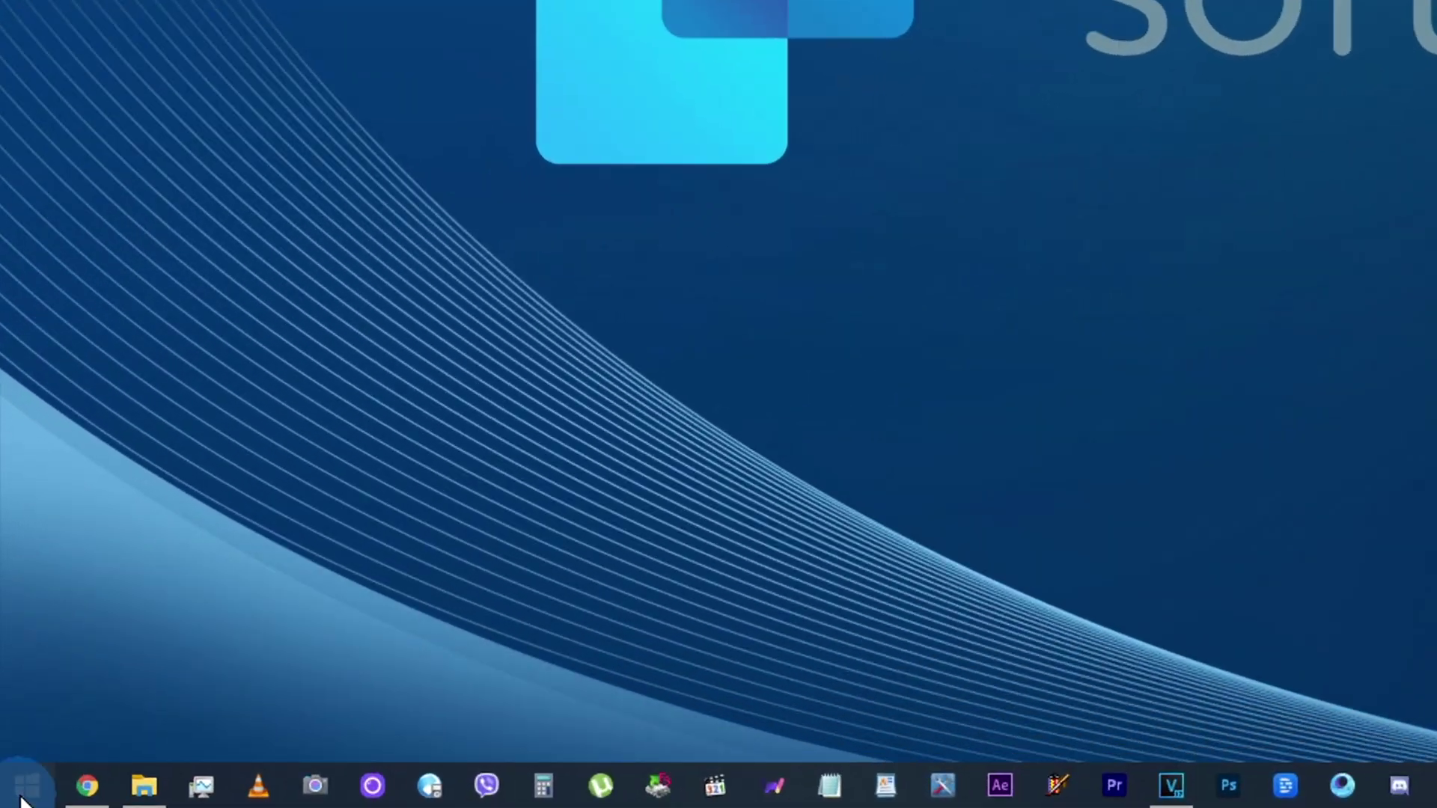
Step: From Start, open Settings and delete Team member 3's local account and its data
{"action": "left_click", "coordinate": [27, 783]}
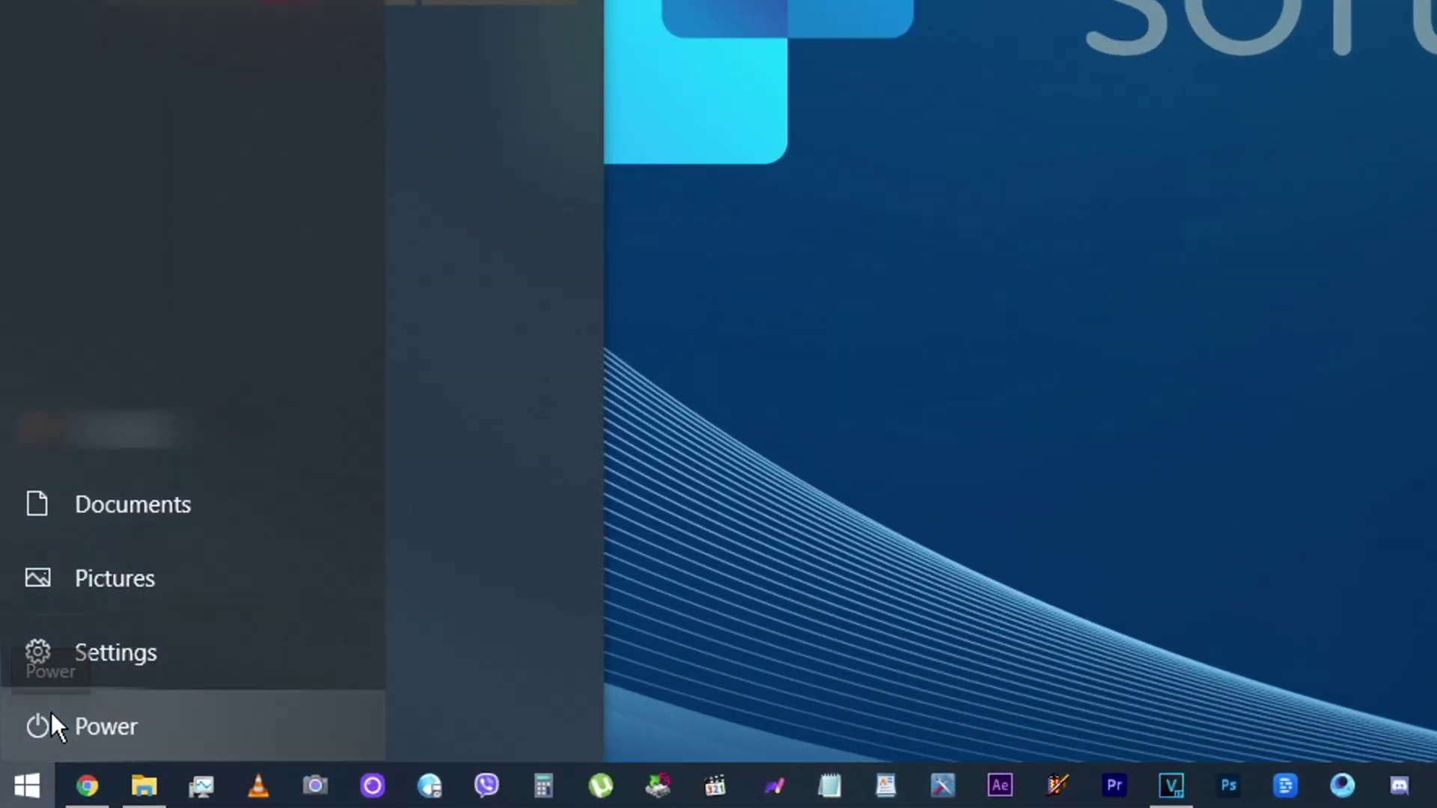
{"action": "left_click", "coordinate": [44, 662]}
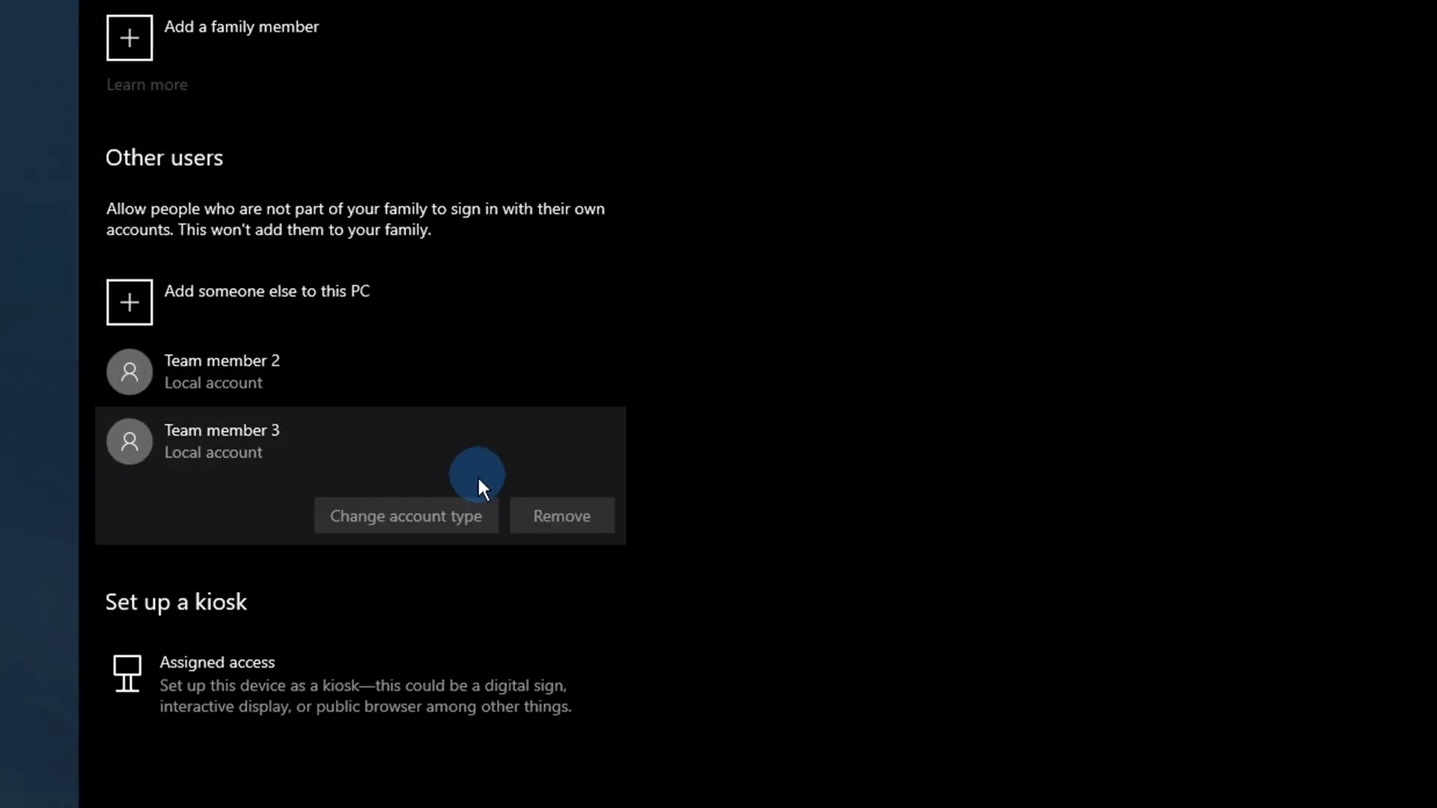
{"action": "left_click", "coordinate": [552, 516]}
{"action": "left_click", "coordinate": [1013, 424]}
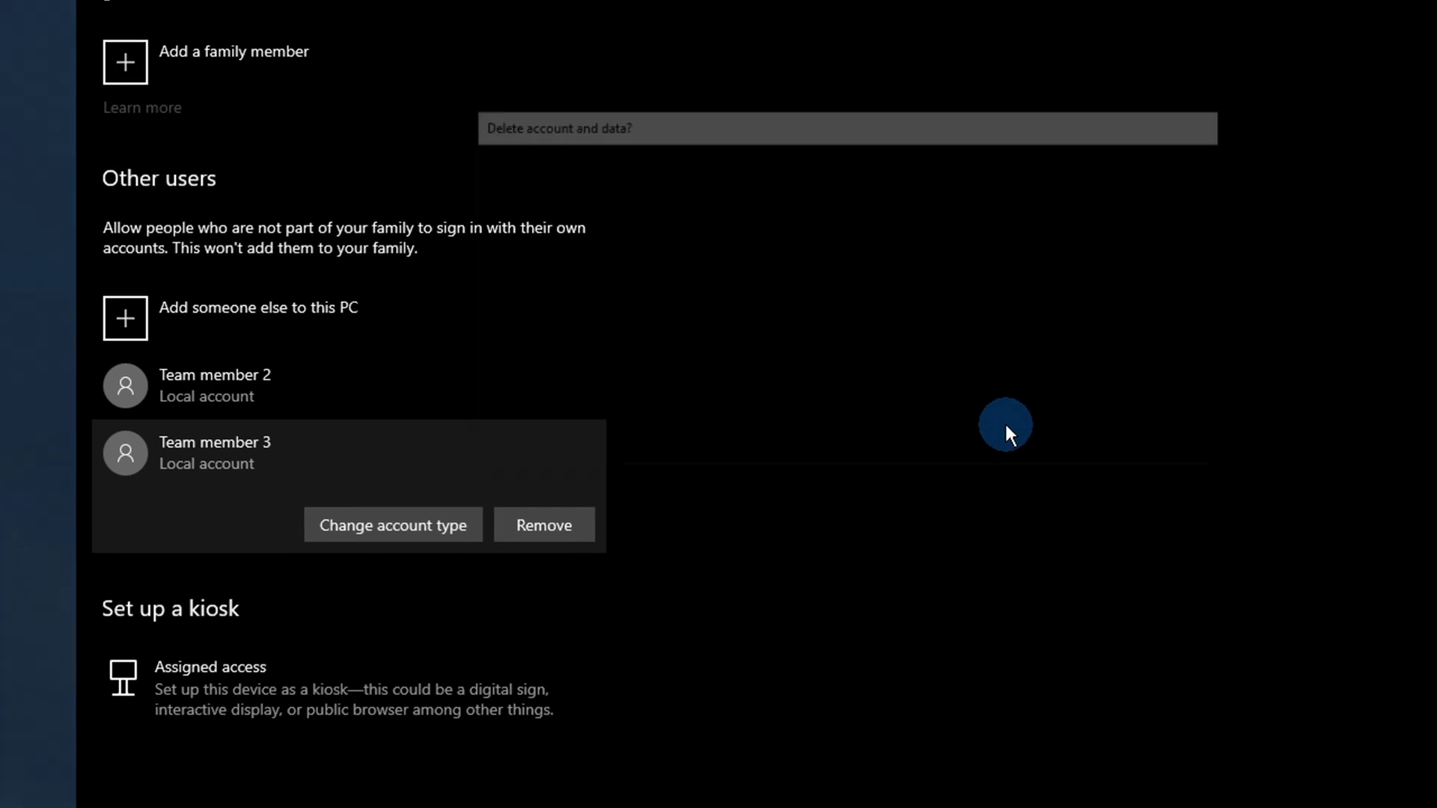